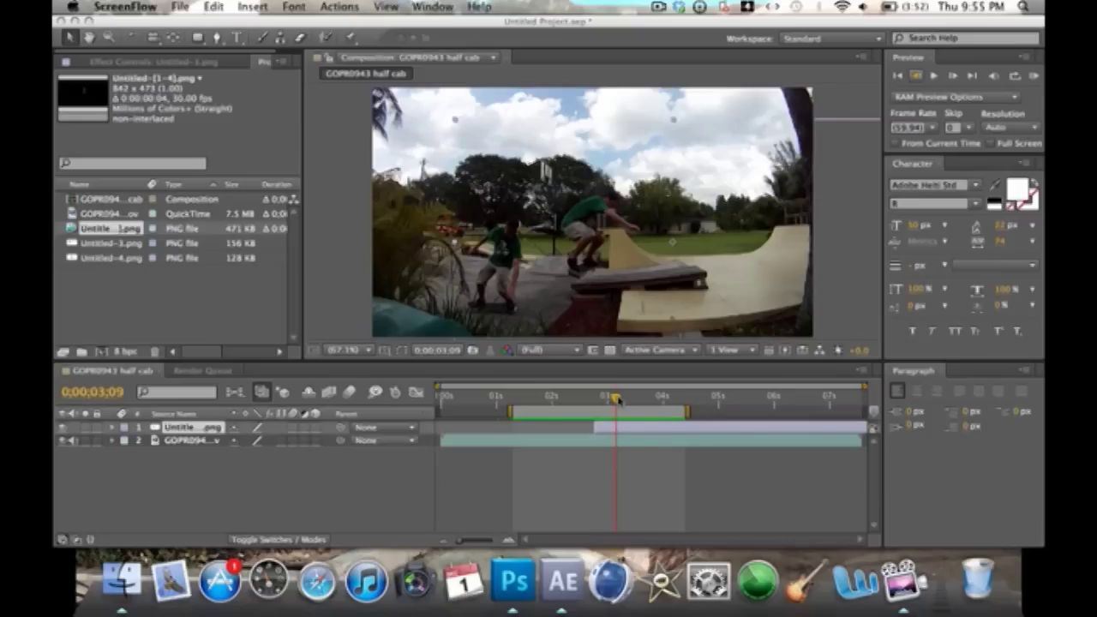
Step: Preview the half cab composition and return to the frame with the skater on the ramp
{"action": "left_click", "coordinate": [616, 399]}
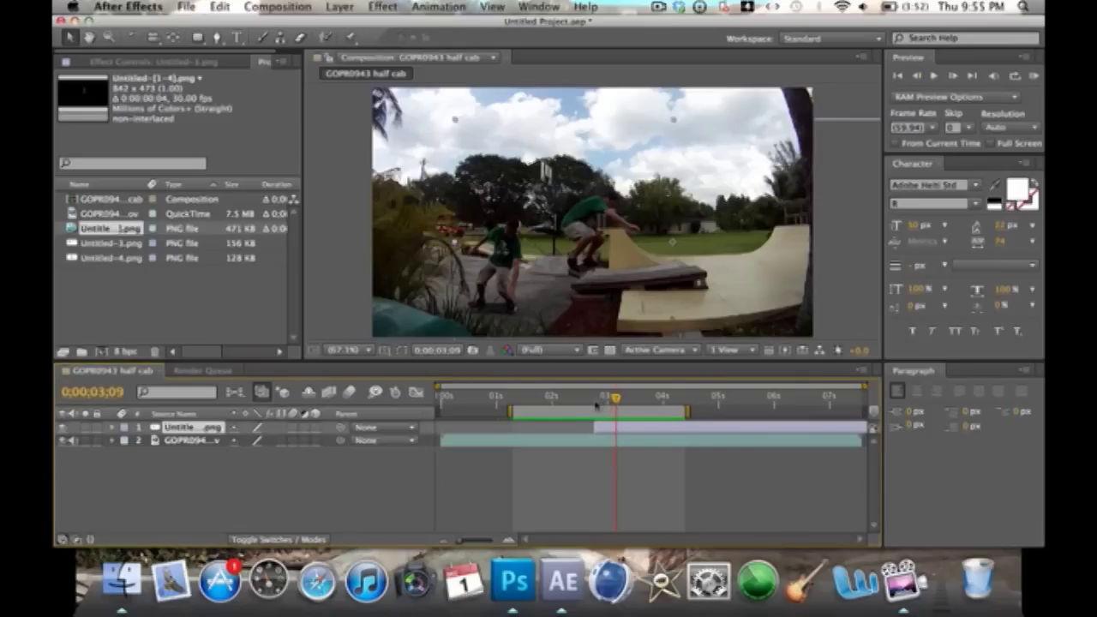
{"action": "left_click_drag", "start_coordinate": [561, 396], "coordinate": [515, 399]}
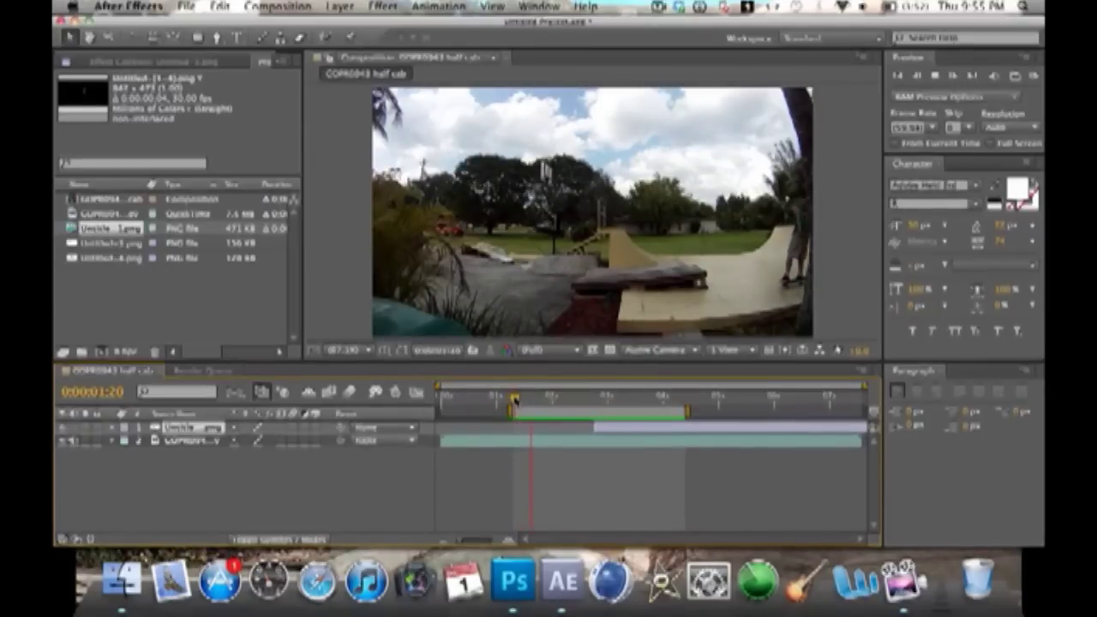
{"action": "key", "text": "space"}
{"action": "key", "text": "space"}
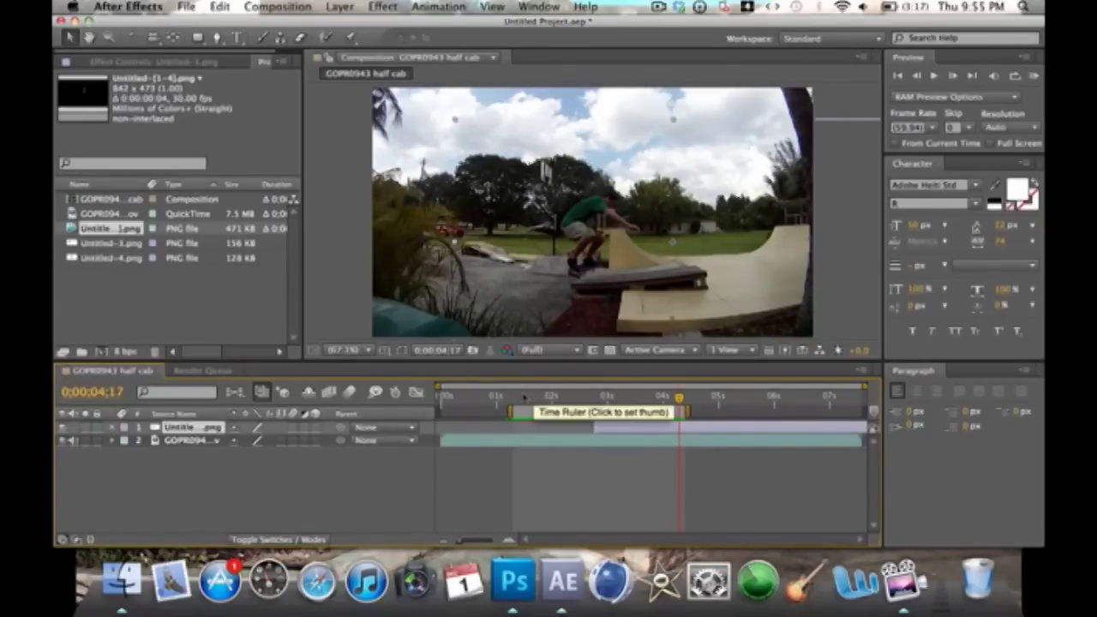
{"action": "left_click_drag", "start_coordinate": [532, 399], "coordinate": [549, 399]}
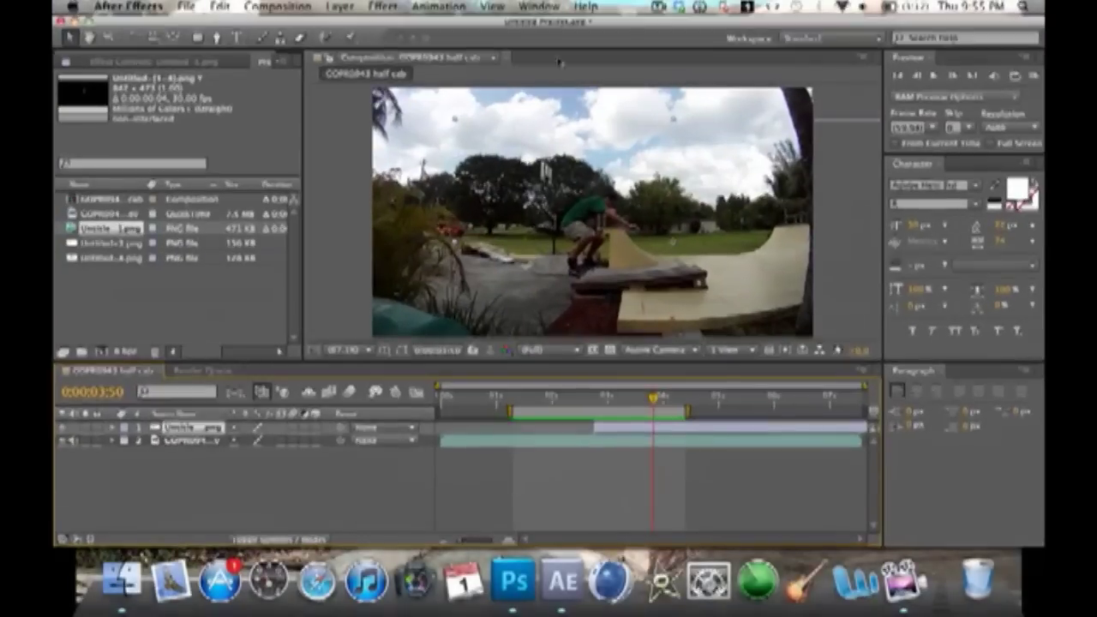
Step: Switch to the empty desktop Space and show the home folder via Go > Computer
{"action": "key", "text": "F8"}
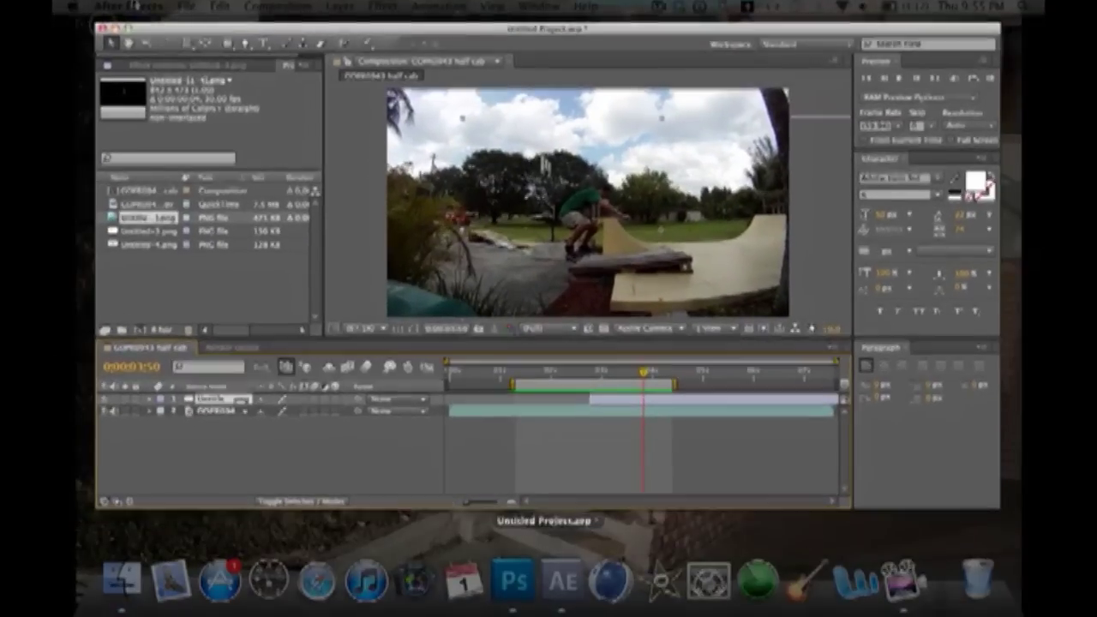
{"action": "left_click", "coordinate": [367, 103]}
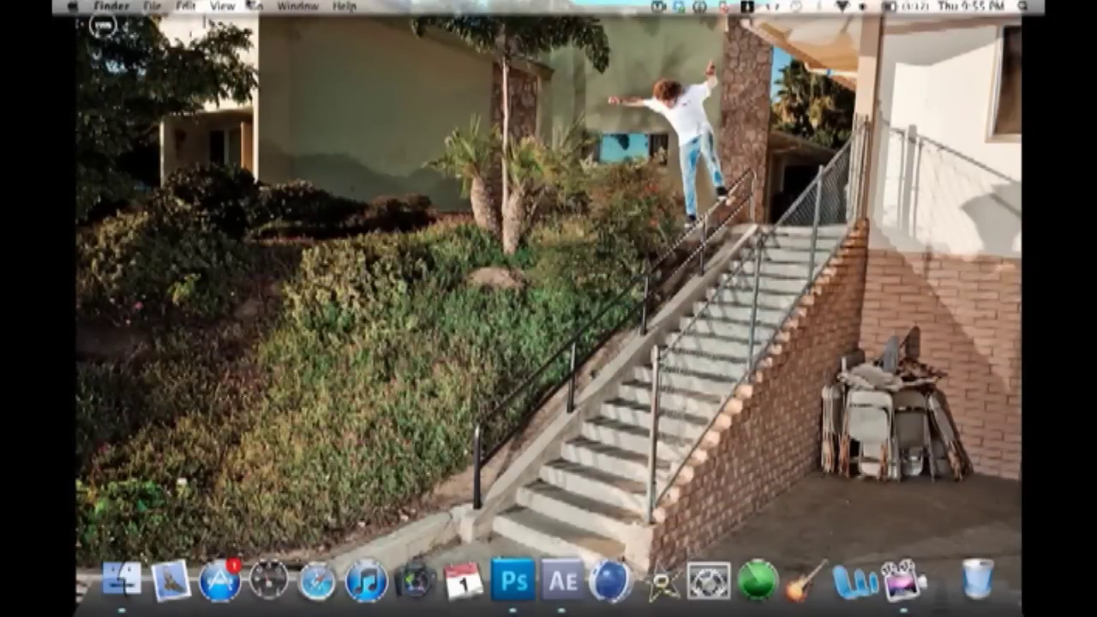
{"action": "left_click", "coordinate": [256, 6]}
{"action": "left_click", "coordinate": [326, 80]}
{"action": "left_click", "coordinate": [300, 200]}
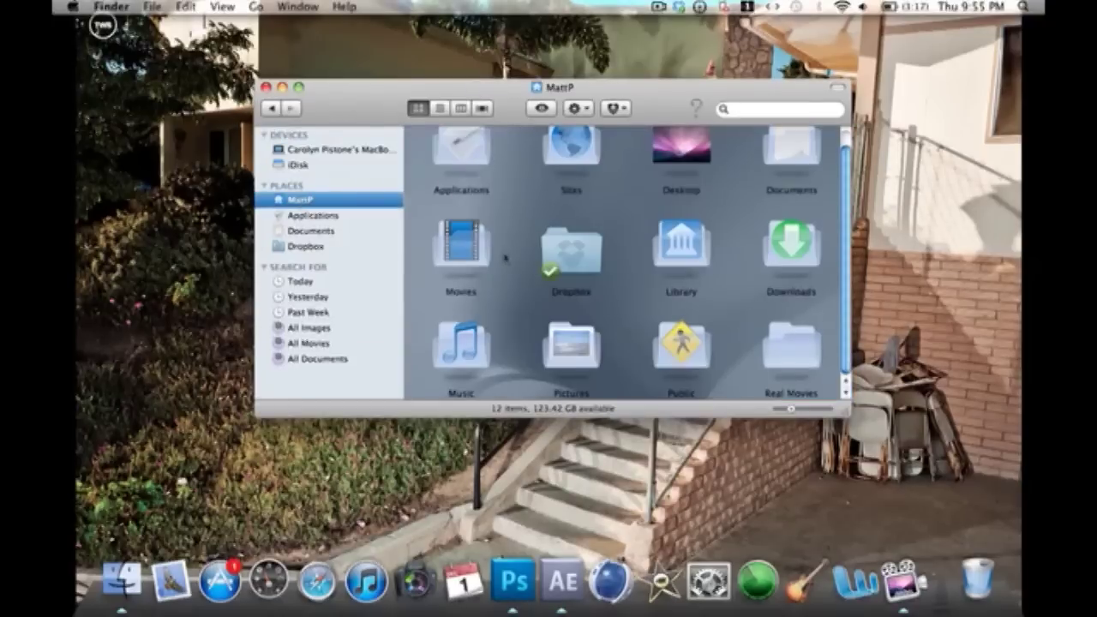
Step: Browse Movies > Go Pro Vids > Skate Videos > My House > clone vid clips
{"action": "double_click", "coordinate": [467, 250]}
{"action": "double_click", "coordinate": [674, 154]}
{"action": "double_click", "coordinate": [583, 282]}
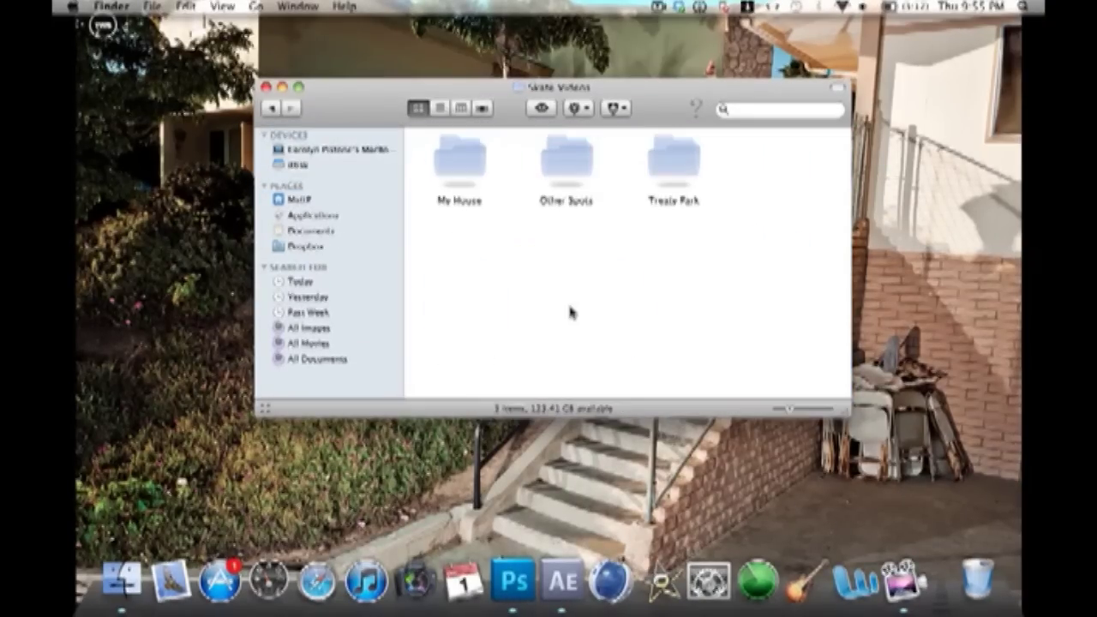
{"action": "double_click", "coordinate": [454, 159]}
{"action": "double_click", "coordinate": [552, 146]}
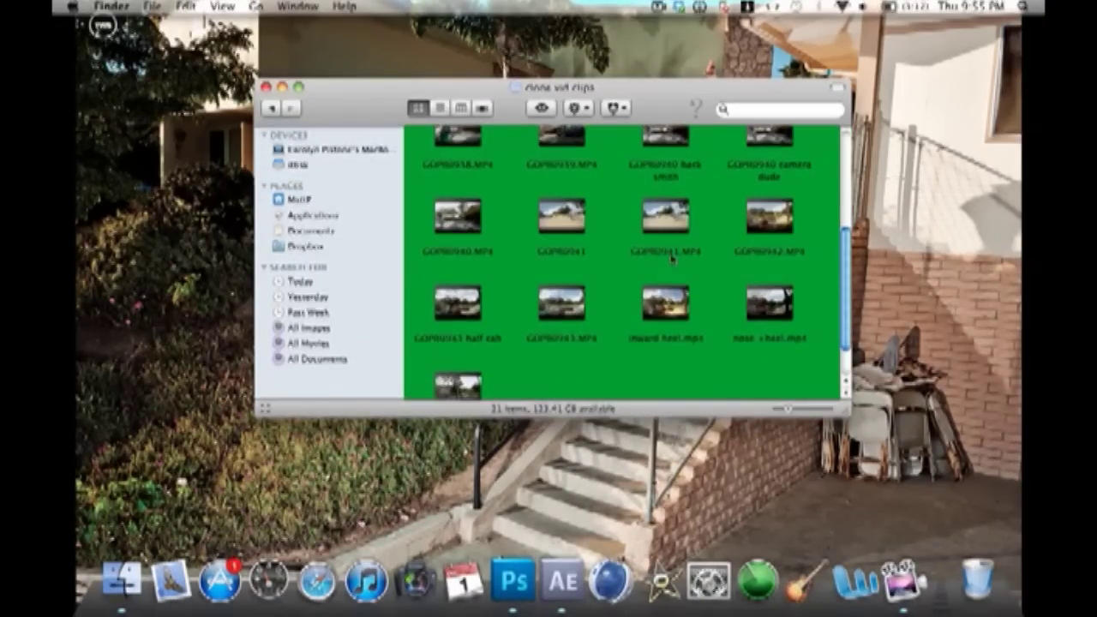
{"action": "scroll", "coordinate": [673, 260], "scroll_direction": "down", "scroll_amount": 5}
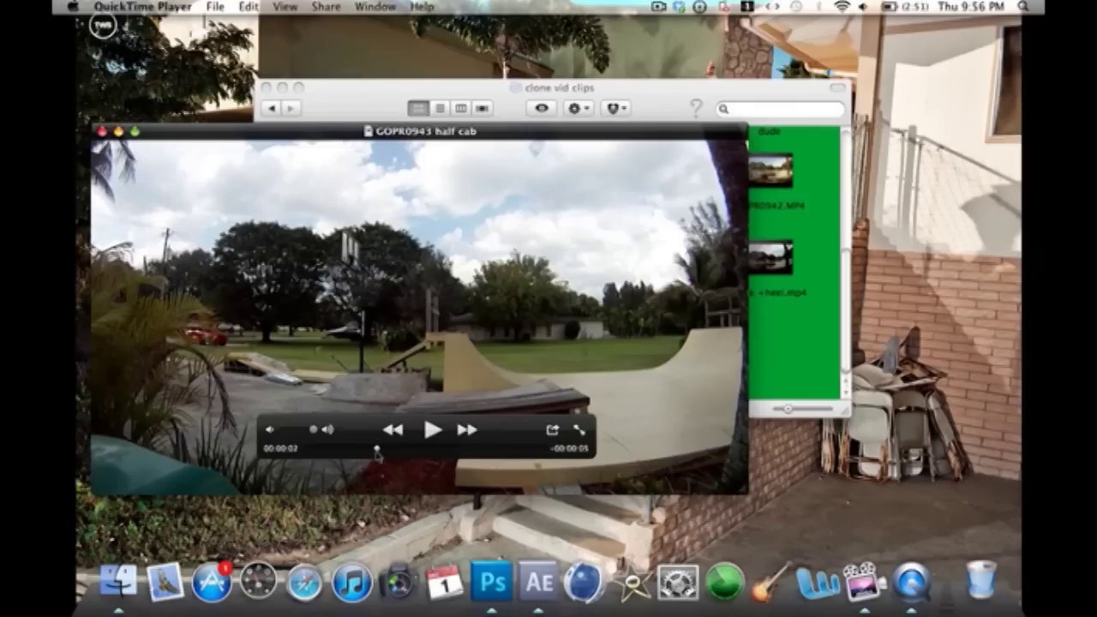
Step: Screenshot the skater mid-trick from the half cab clip, close the clip, and check the screenshot
{"action": "left_click_drag", "start_coordinate": [377, 451], "coordinate": [390, 455]}
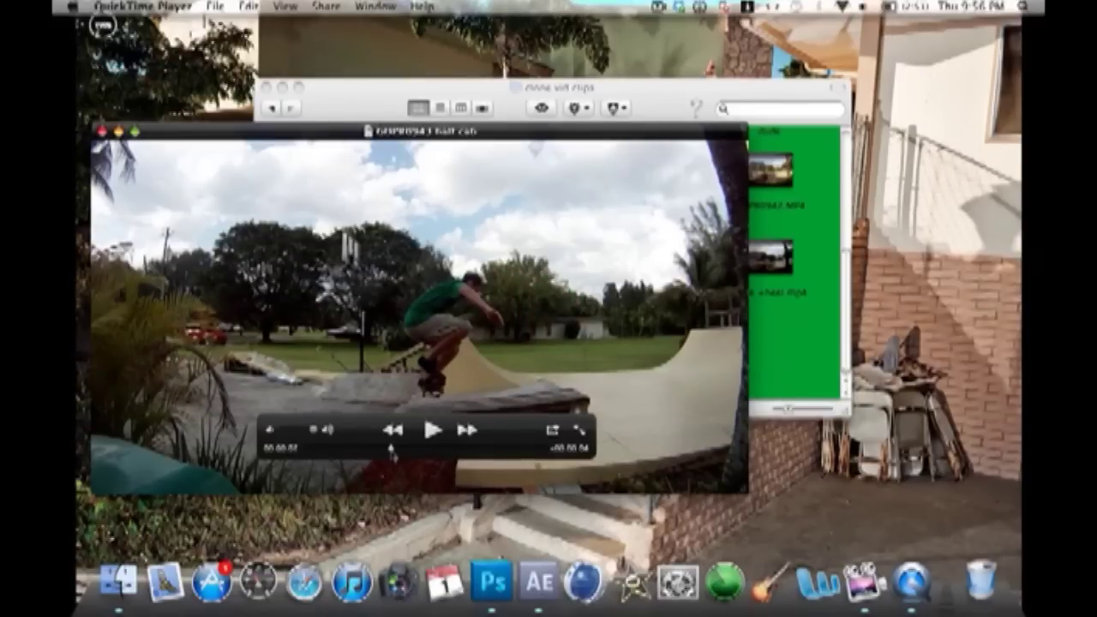
{"action": "left_click_drag", "start_coordinate": [391, 451], "coordinate": [393, 454]}
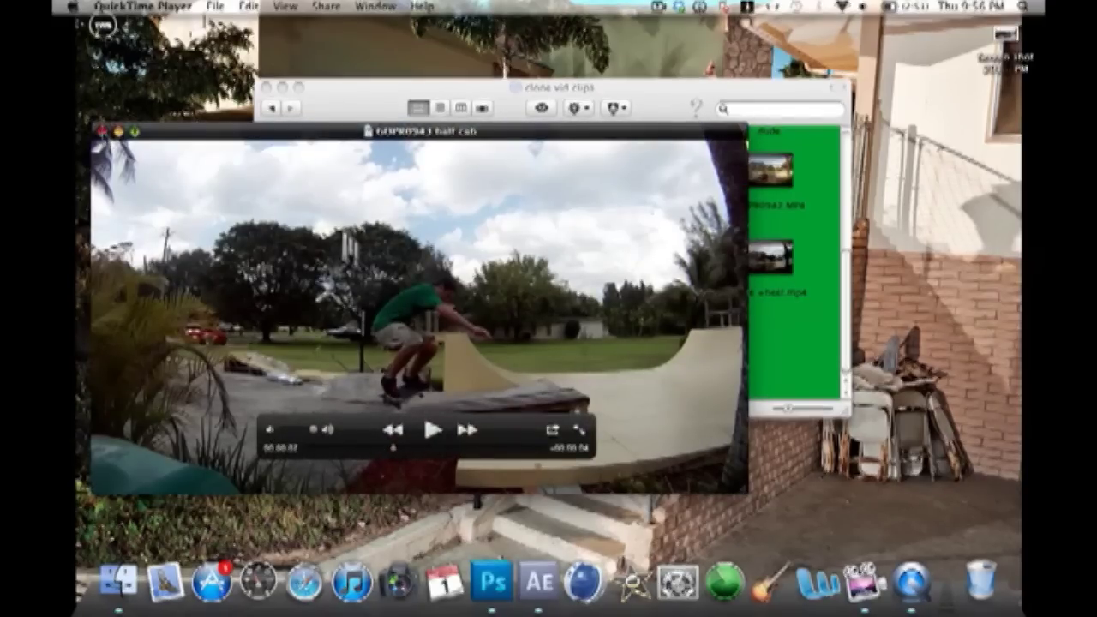
{"action": "key", "text": "super+w"}
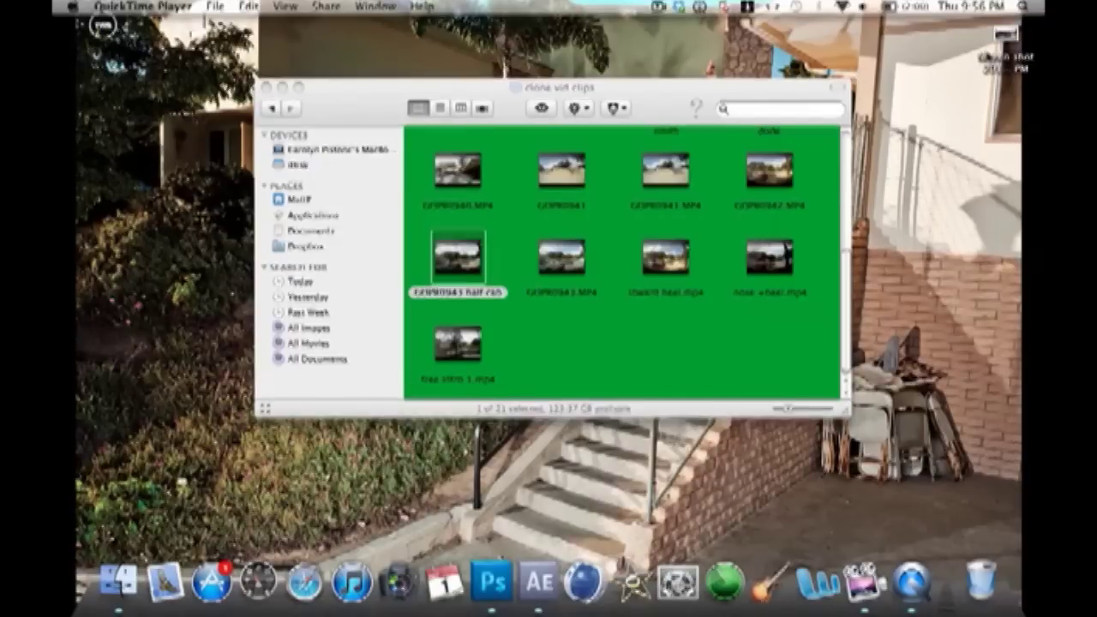
{"action": "double_click", "coordinate": [1005, 38]}
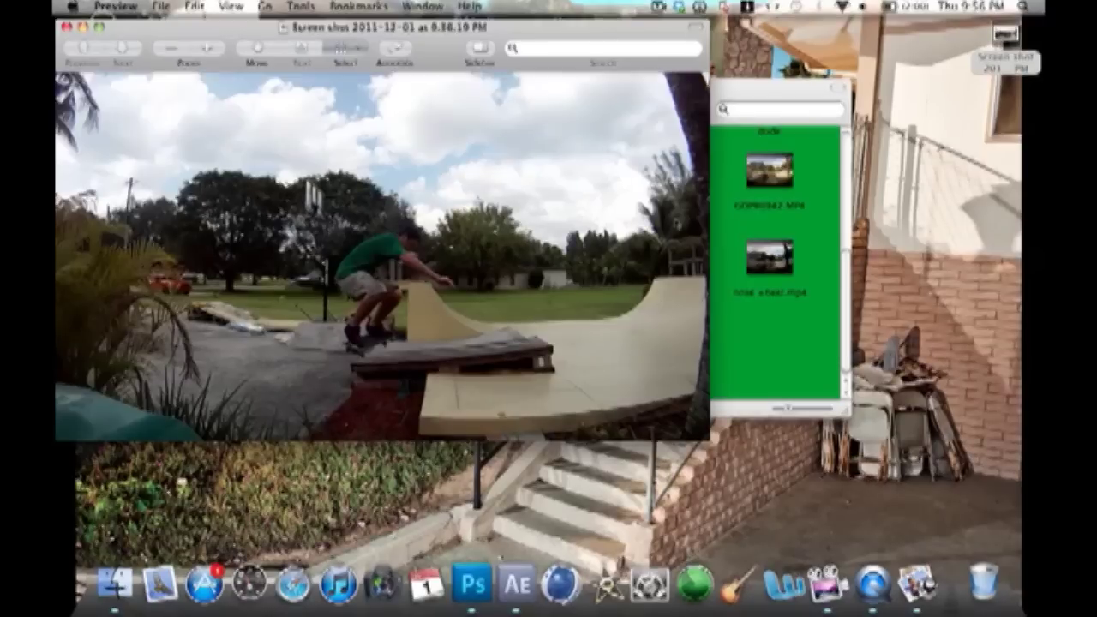
{"action": "left_click", "coordinate": [66, 27]}
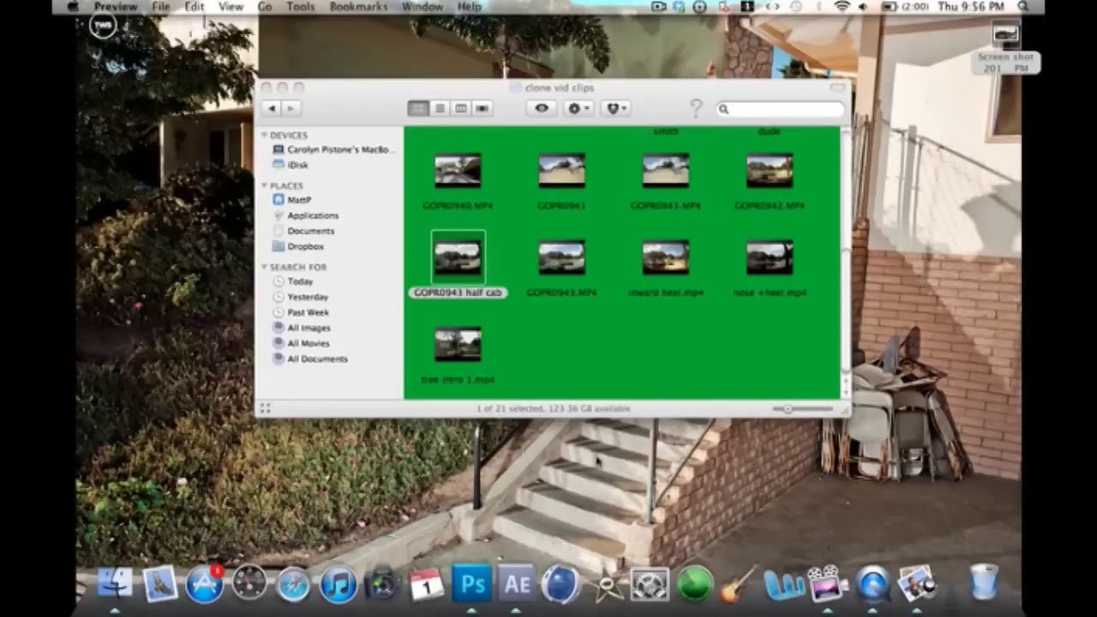
Step: Open the skate-ramp screenshot from the Desktop in Photoshop
{"action": "left_click", "coordinate": [472, 583]}
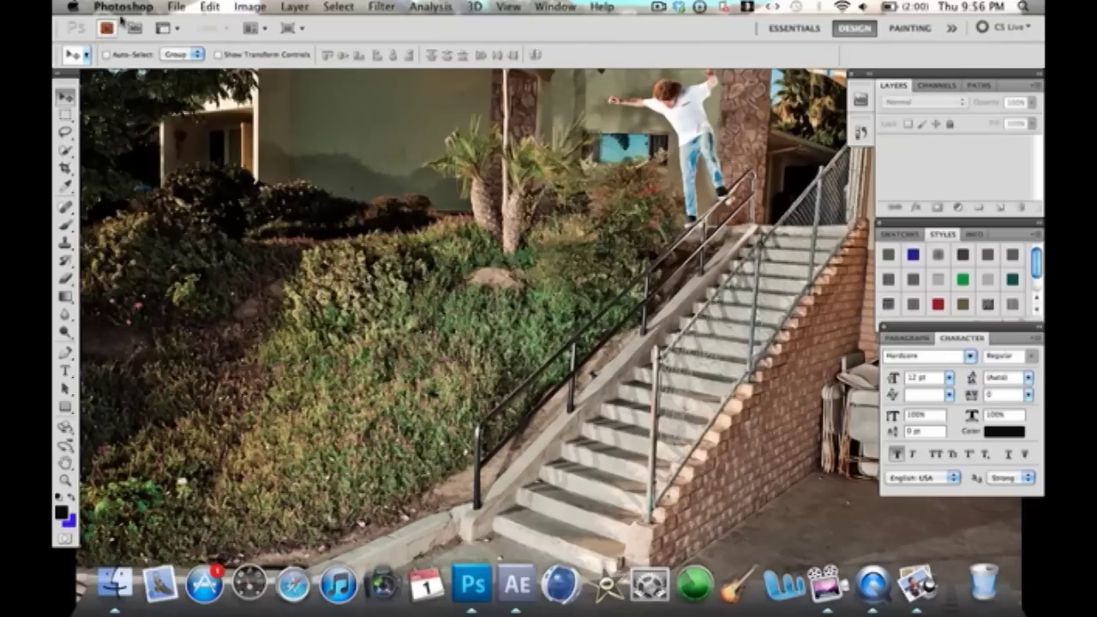
{"action": "left_click", "coordinate": [177, 7]}
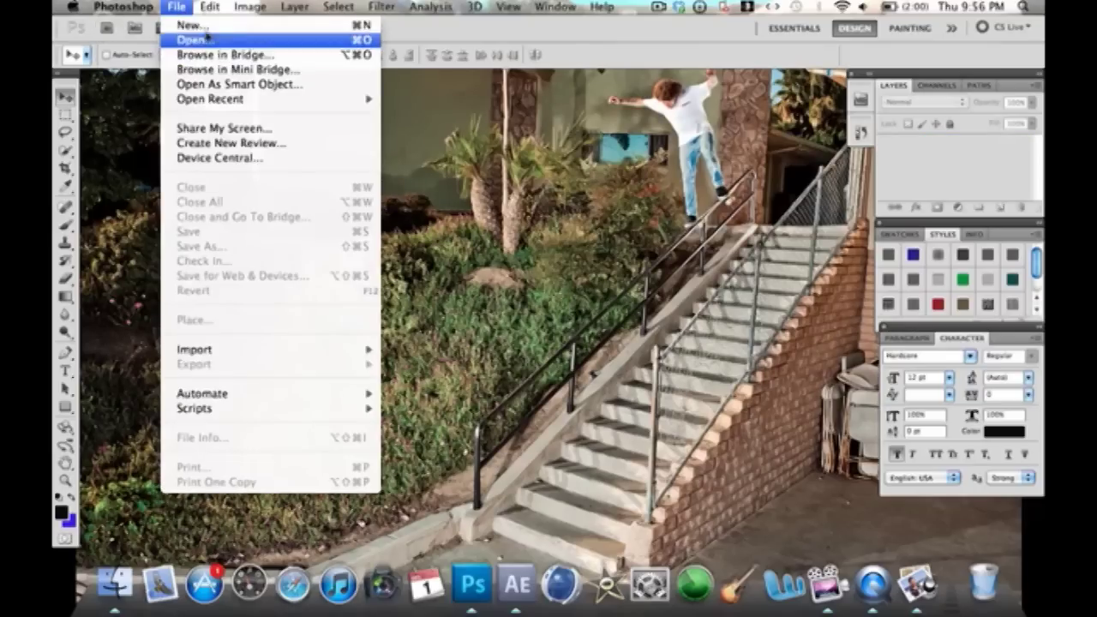
{"action": "left_click", "coordinate": [206, 41]}
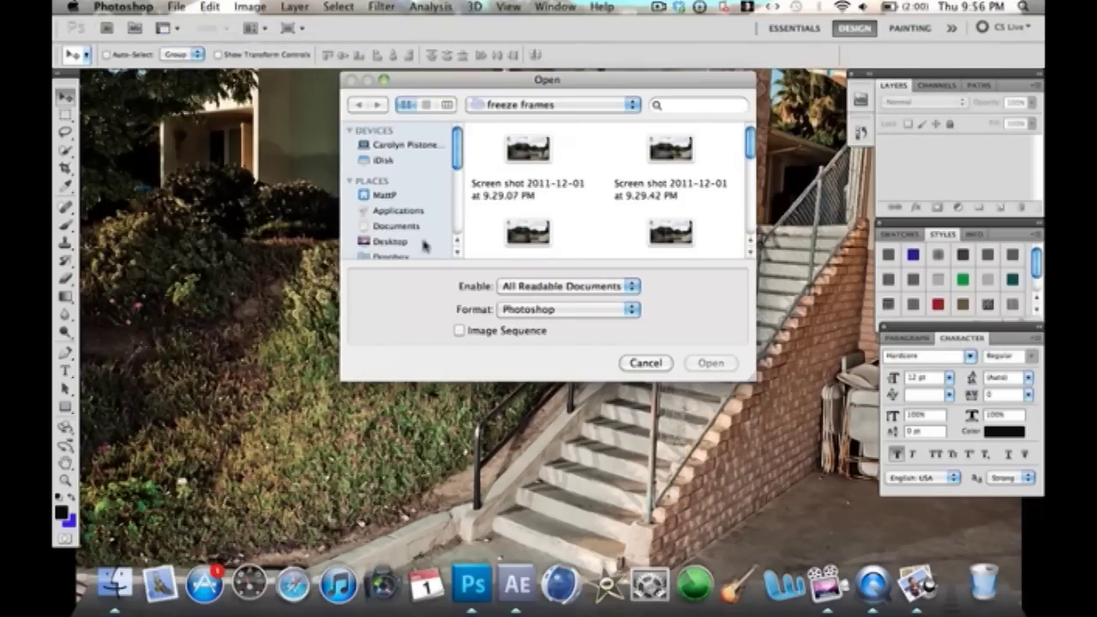
{"action": "left_click", "coordinate": [392, 243]}
{"action": "double_click", "coordinate": [561, 158]}
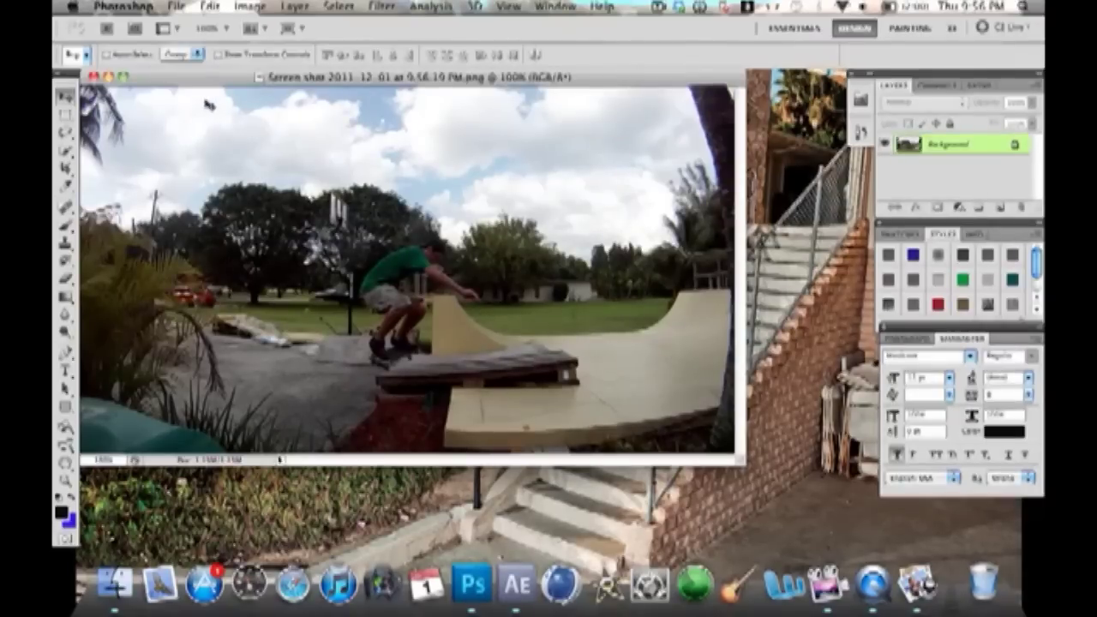
Step: Select the skater and his board with the Quick Selection tool
{"action": "left_click", "coordinate": [66, 149]}
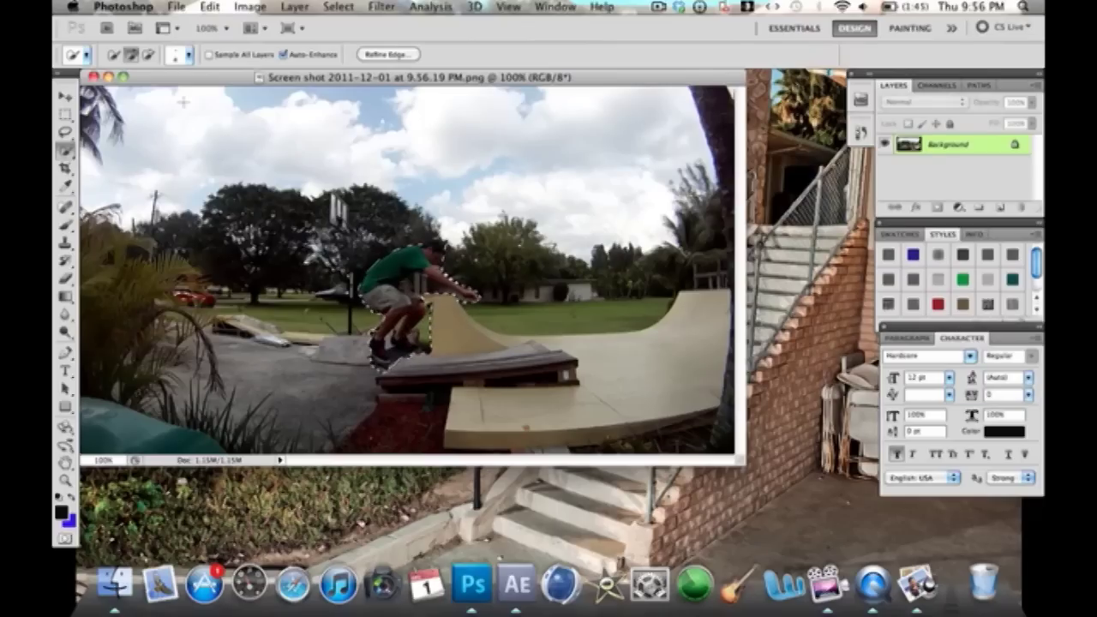
{"action": "scroll", "coordinate": [399, 268], "scroll_direction": "up", "scroll_amount": 3}
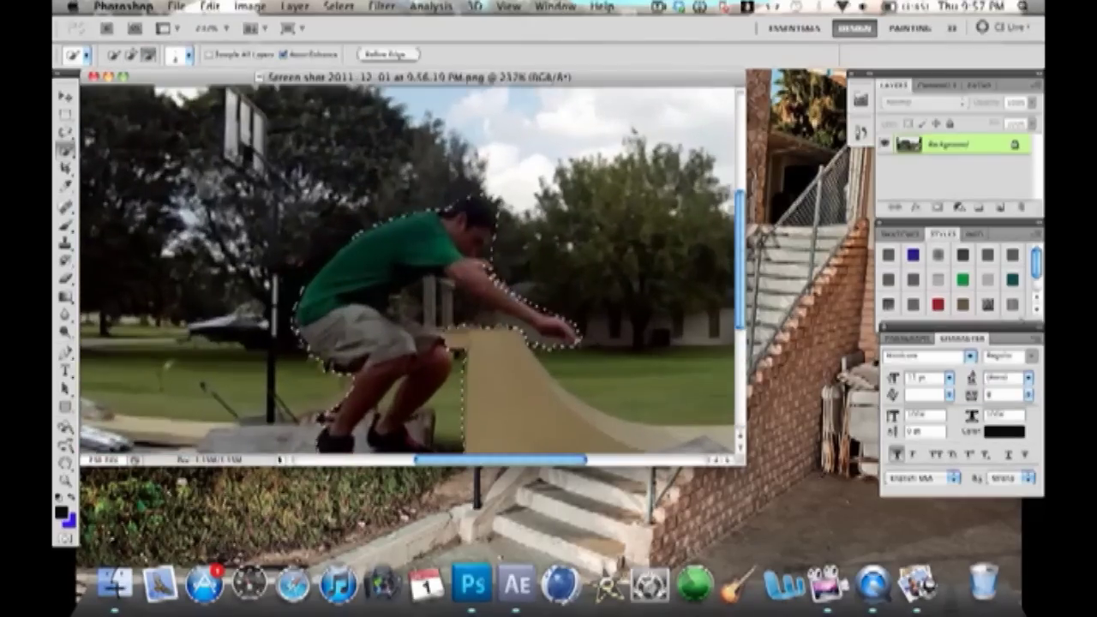
{"action": "scroll", "coordinate": [407, 266], "scroll_direction": "down", "scroll_amount": 3}
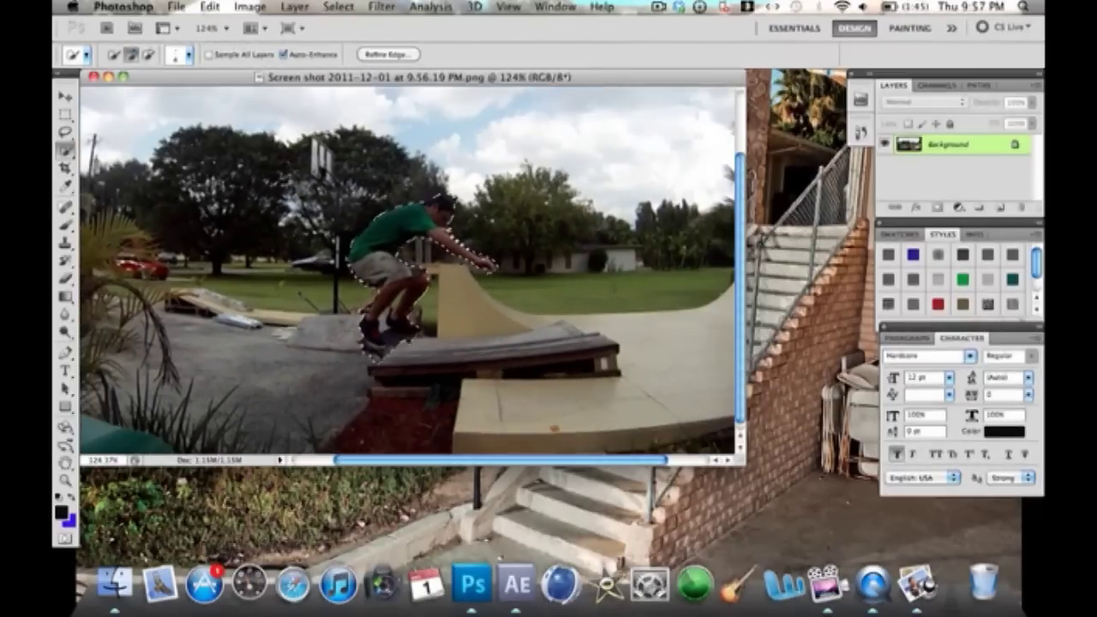
Step: Check the screenshot's pixel dimensions in Image Size
{"action": "left_click", "coordinate": [250, 6]}
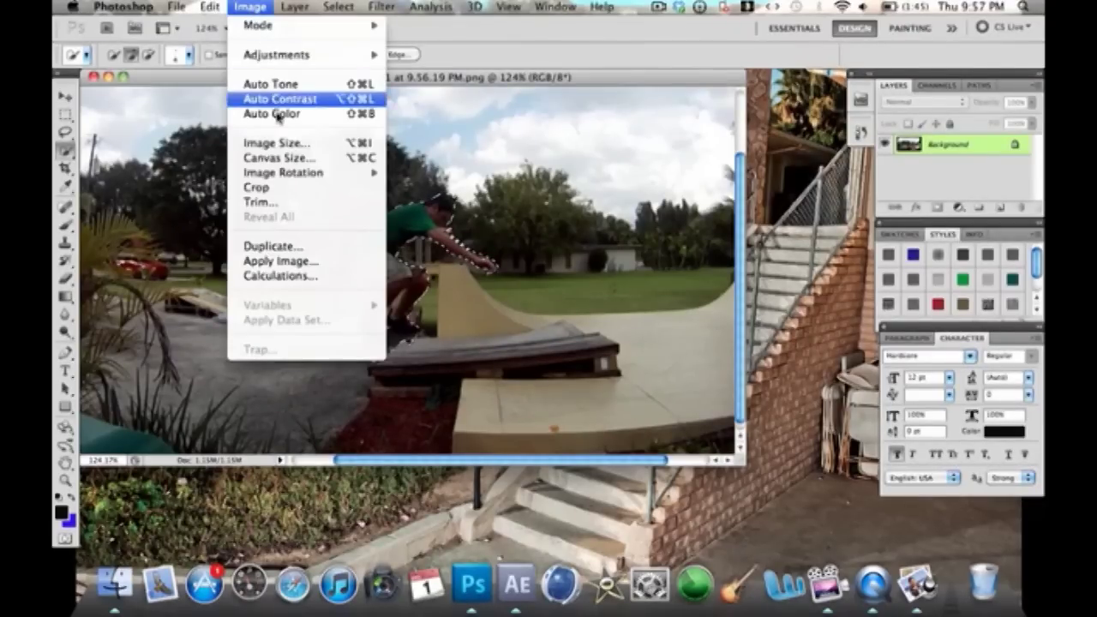
{"action": "left_click", "coordinate": [290, 144]}
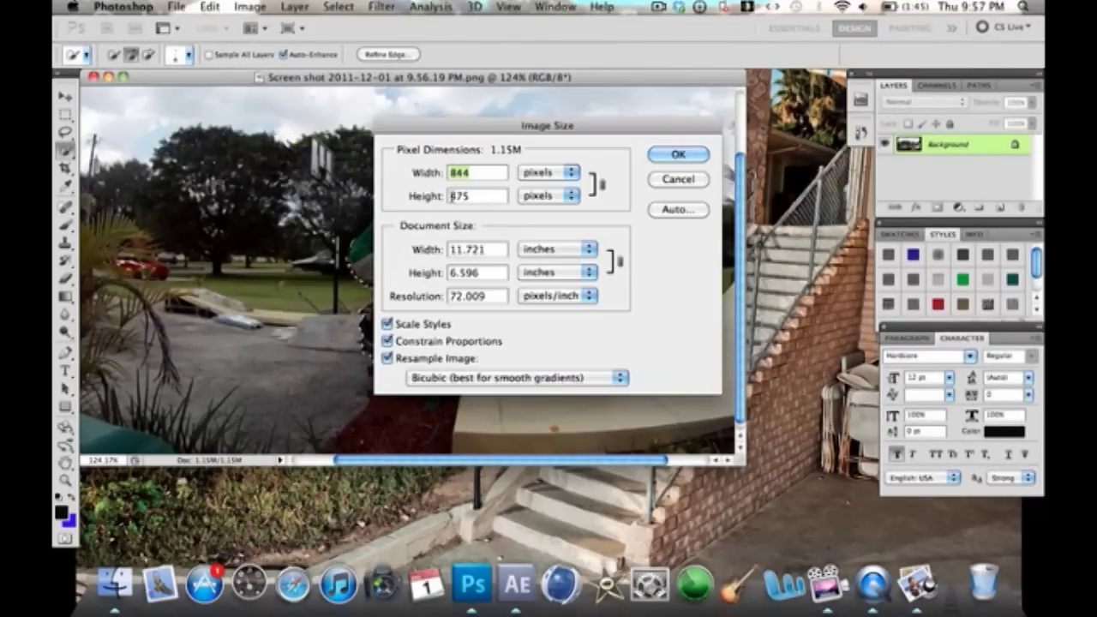
{"action": "left_click", "coordinate": [679, 155]}
Step: Create a transparent 844 × 475 document, Untitled-1, floating in its own window
{"action": "left_click", "coordinate": [177, 7]}
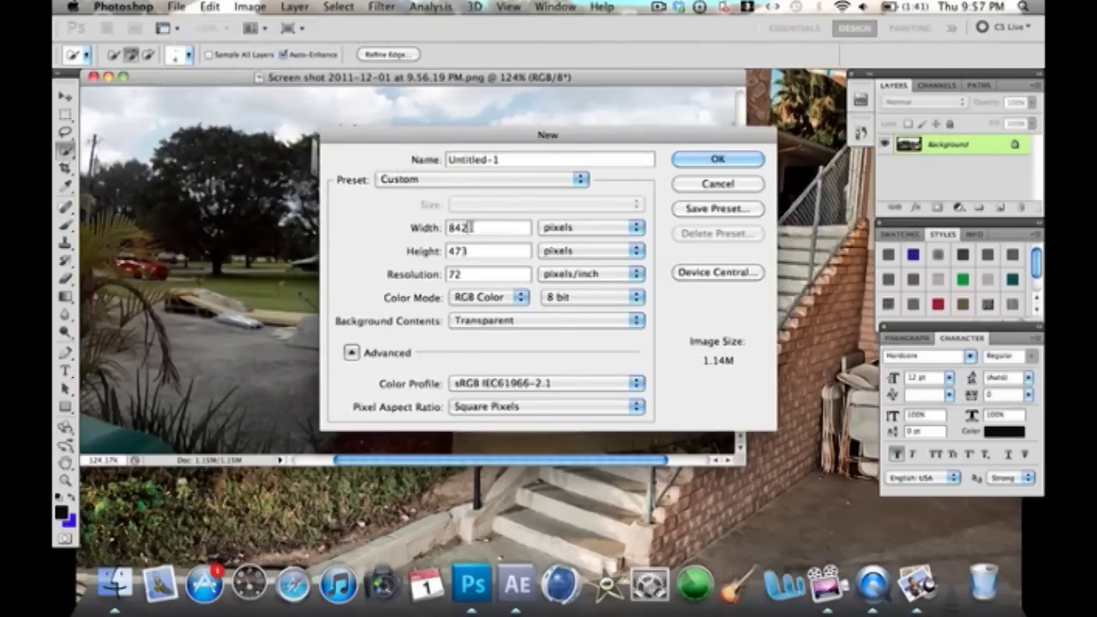
{"action": "key", "text": "BackSpace"}
{"action": "type", "text": "4"}
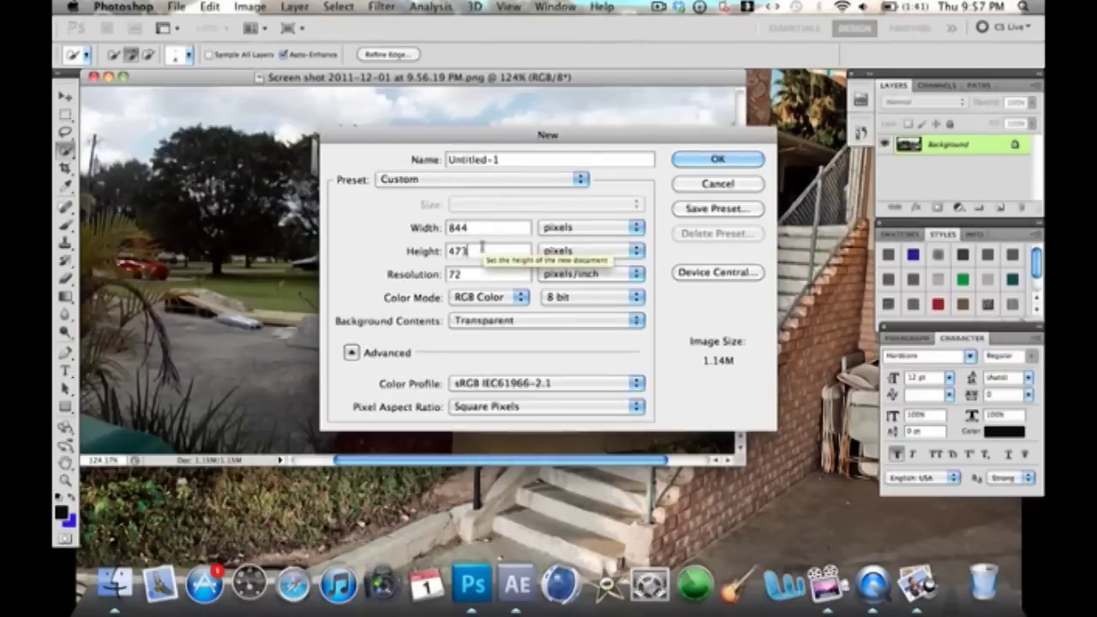
{"action": "left_click", "coordinate": [482, 251]}
{"action": "key", "text": "BackSpace"}
{"action": "type", "text": "7"}
{"action": "key", "text": "BackSpace"}
{"action": "type", "text": "5"}
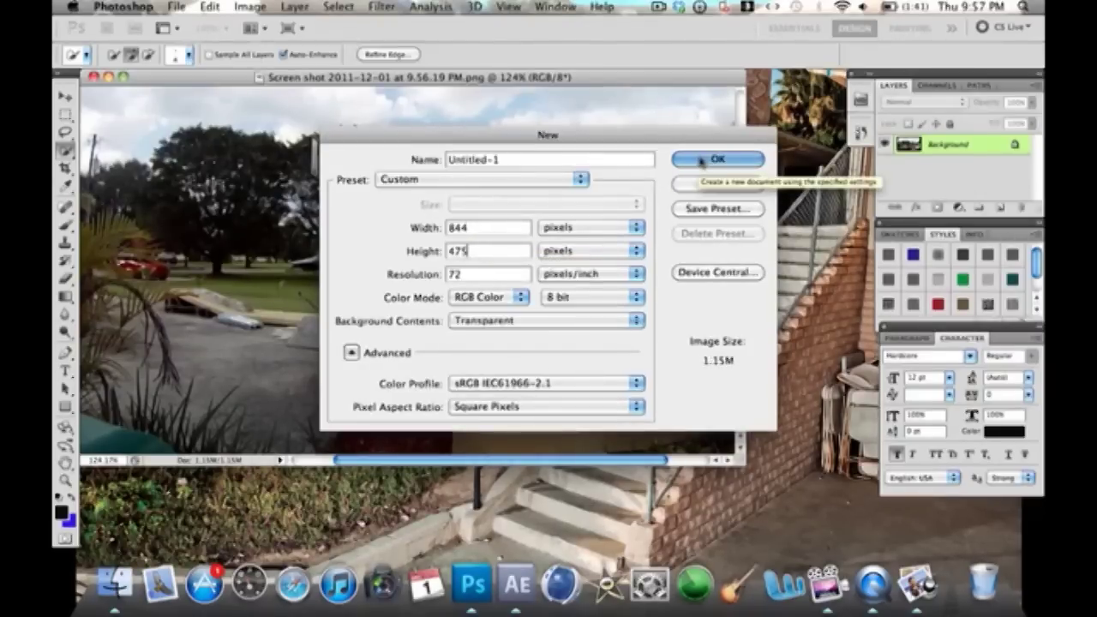
{"action": "left_click", "coordinate": [716, 159]}
{"action": "mouse_move", "coordinate": [445, 95]}
{"action": "left_mouse_down"}
{"action": "mouse_move", "coordinate": [653, 227]}
{"action": "mouse_move", "coordinate": [474, 171]}
{"action": "left_mouse_up"}
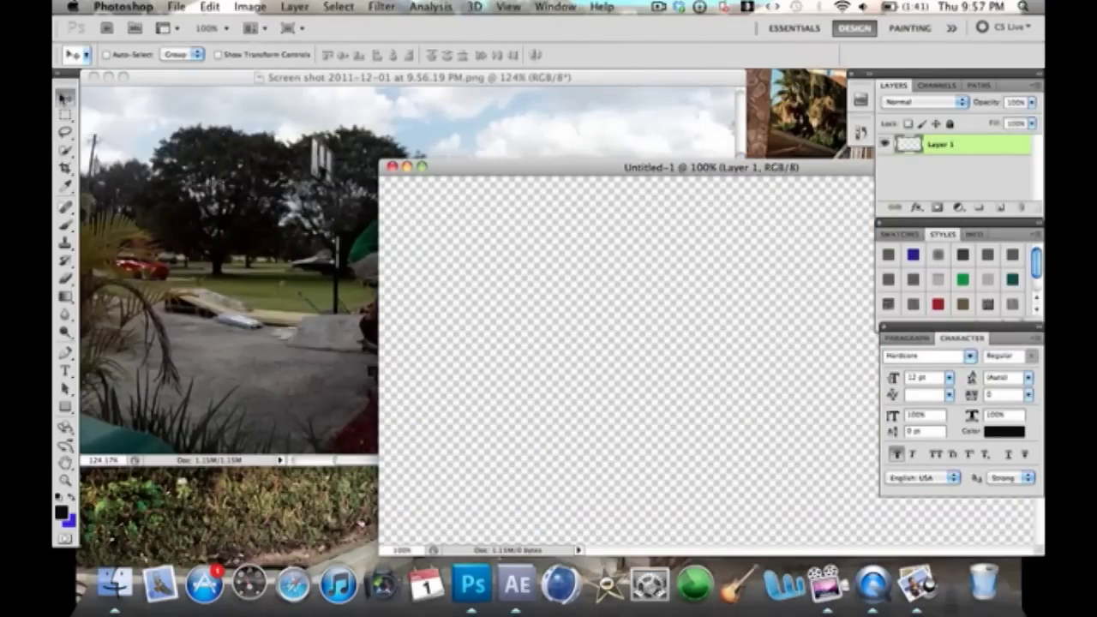
Step: Move the selected skater onto the Untitled-1 canvas, then close that document
{"action": "left_click", "coordinate": [143, 113]}
{"action": "mouse_move", "coordinate": [399, 240]}
{"action": "left_mouse_down"}
{"action": "mouse_move", "coordinate": [776, 319]}
{"action": "mouse_move", "coordinate": [703, 312]}
{"action": "left_mouse_up"}
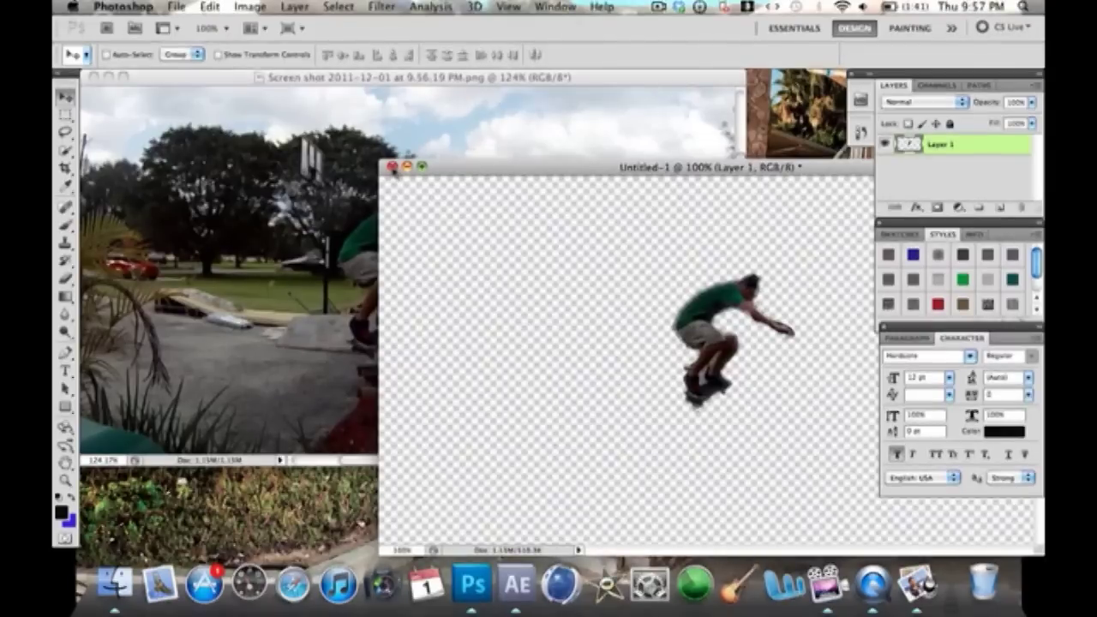
{"action": "left_click", "coordinate": [391, 166]}
Step: Save Untitled-1 to the Desktop as a PNG with Interlace None, then close the screenshot
{"action": "left_click", "coordinate": [675, 216]}
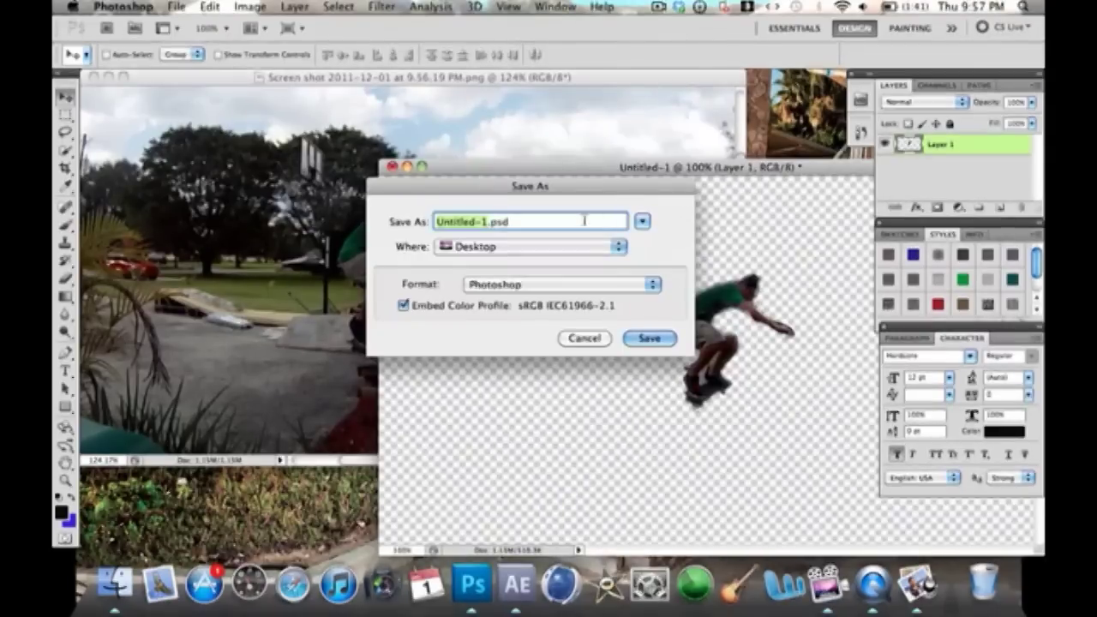
{"action": "left_click", "coordinate": [540, 284]}
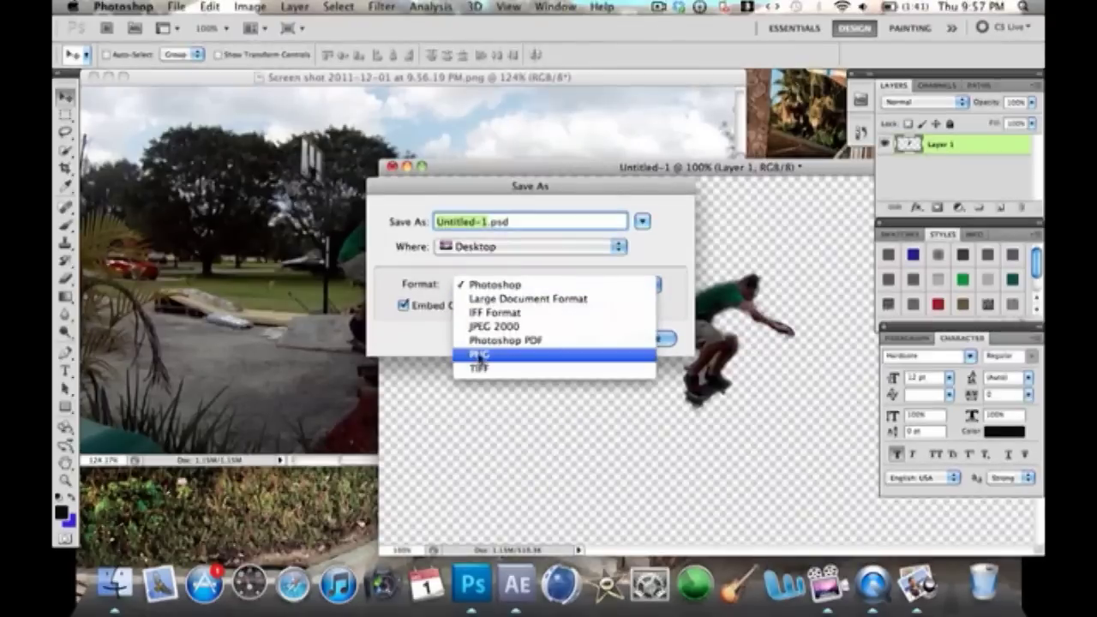
{"action": "left_click", "coordinate": [479, 358]}
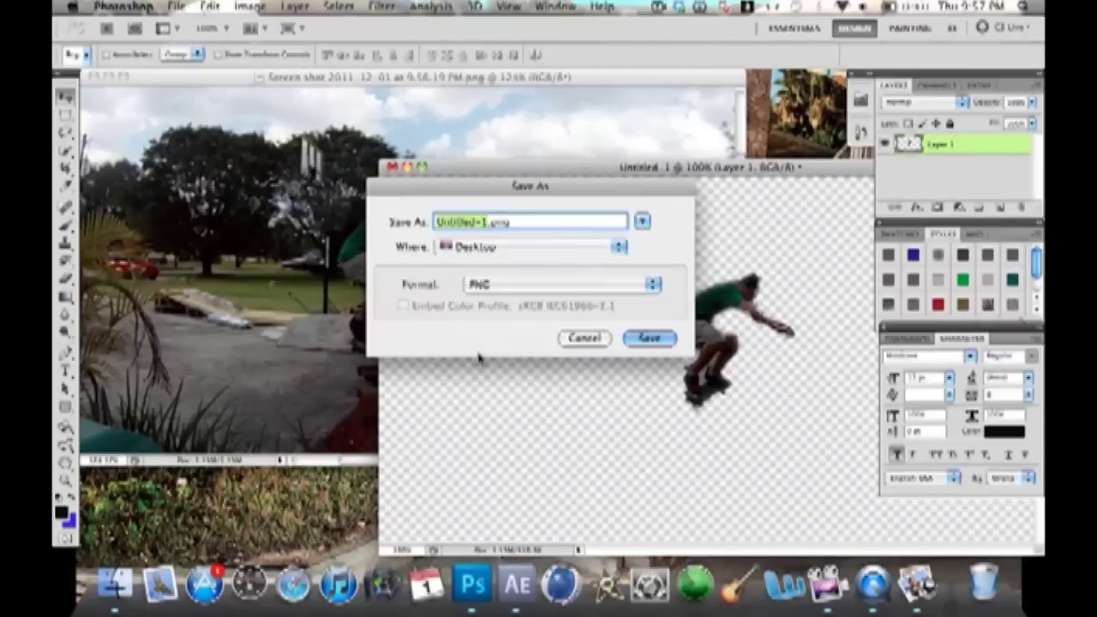
{"action": "left_click", "coordinate": [649, 338]}
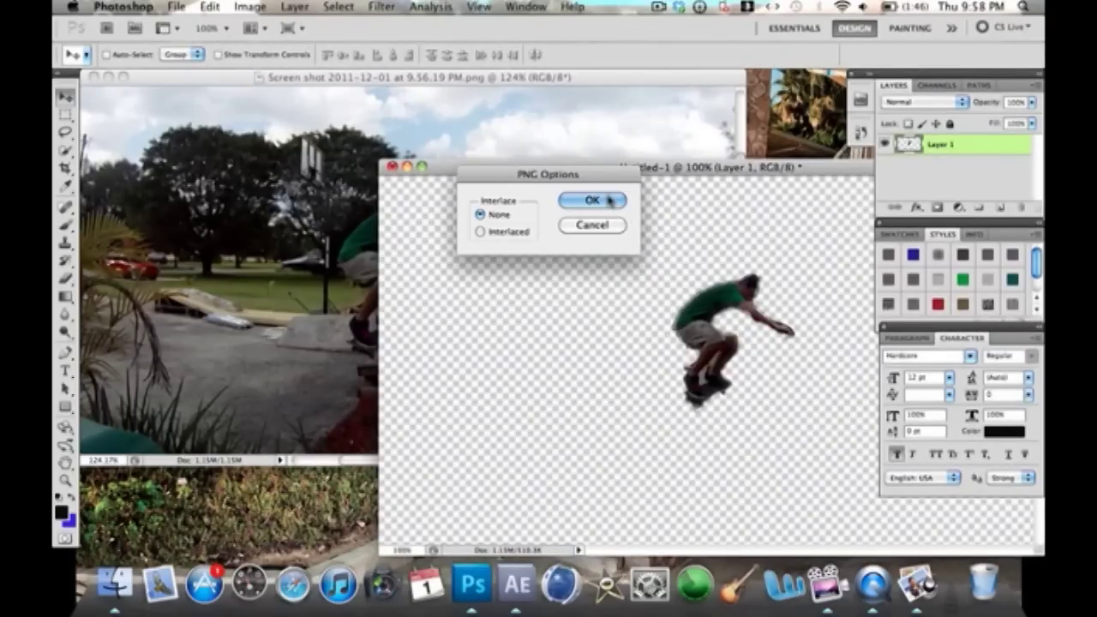
{"action": "left_click", "coordinate": [592, 200]}
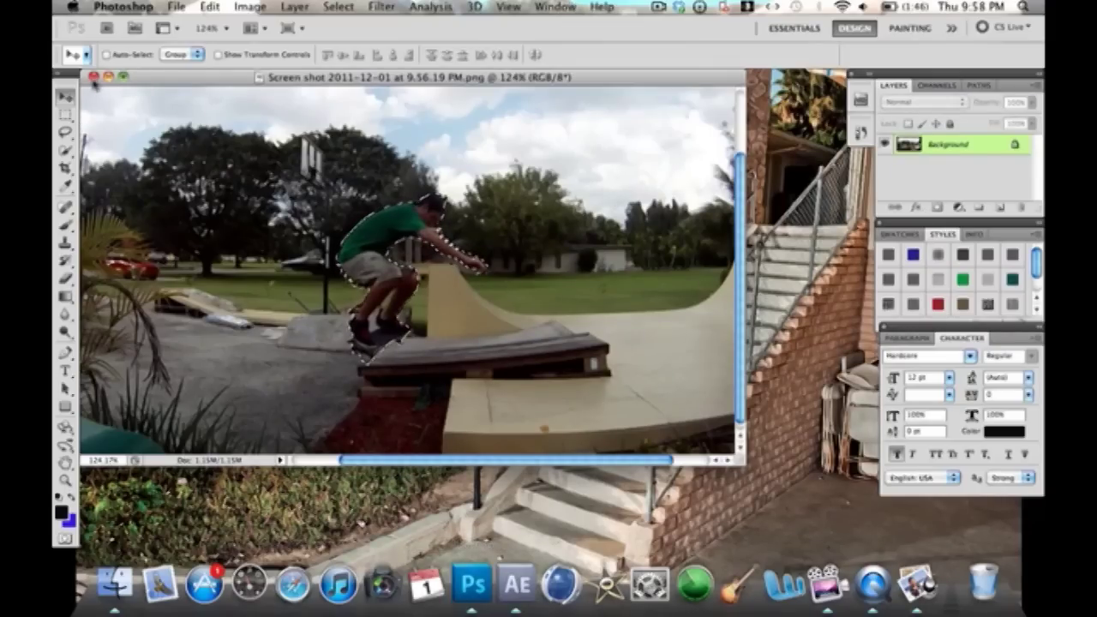
{"action": "left_click", "coordinate": [93, 77]}
Step: In After Effects, create an empty 848 × 480, 20-second composition named Comp 1
{"action": "key", "text": "F8"}
{"action": "left_click", "coordinate": [709, 429]}
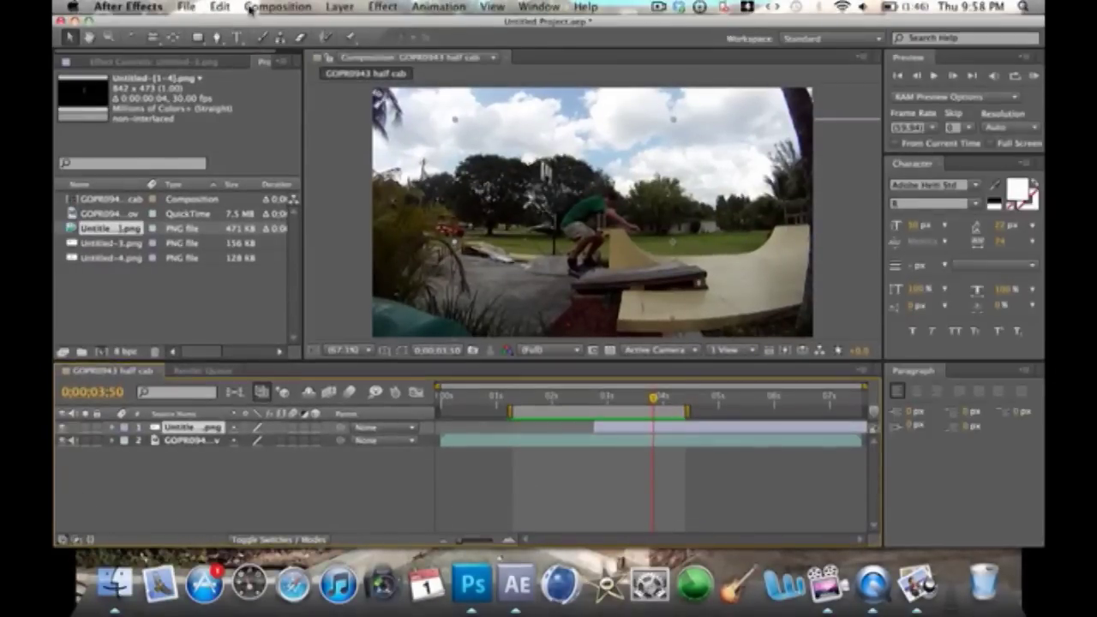
{"action": "left_click", "coordinate": [250, 9]}
{"action": "left_click", "coordinate": [274, 22]}
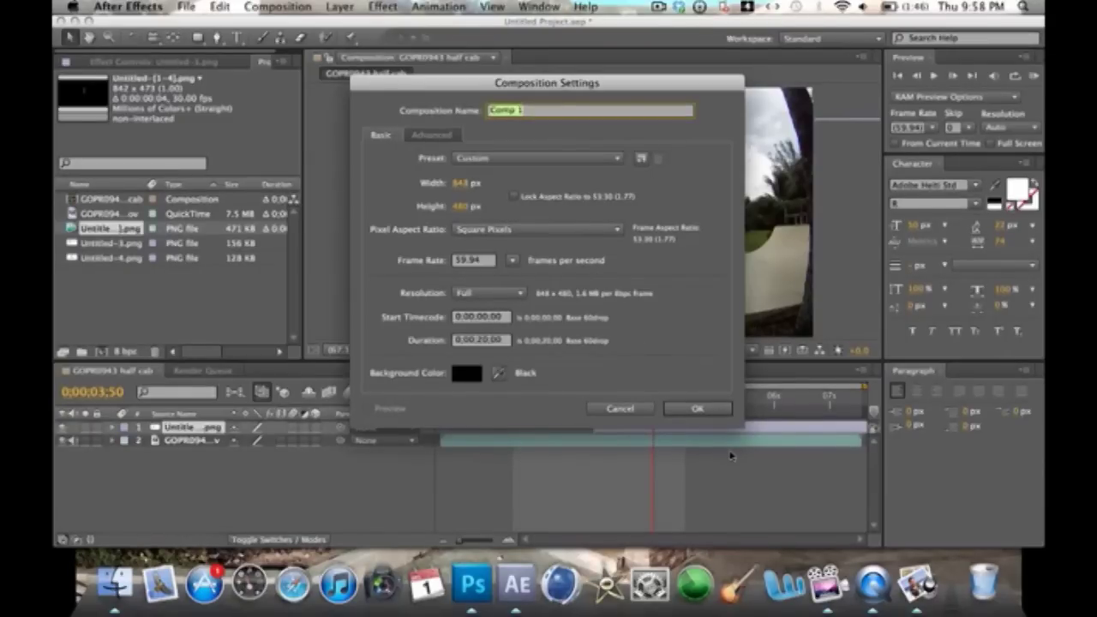
{"action": "left_click", "coordinate": [697, 409]}
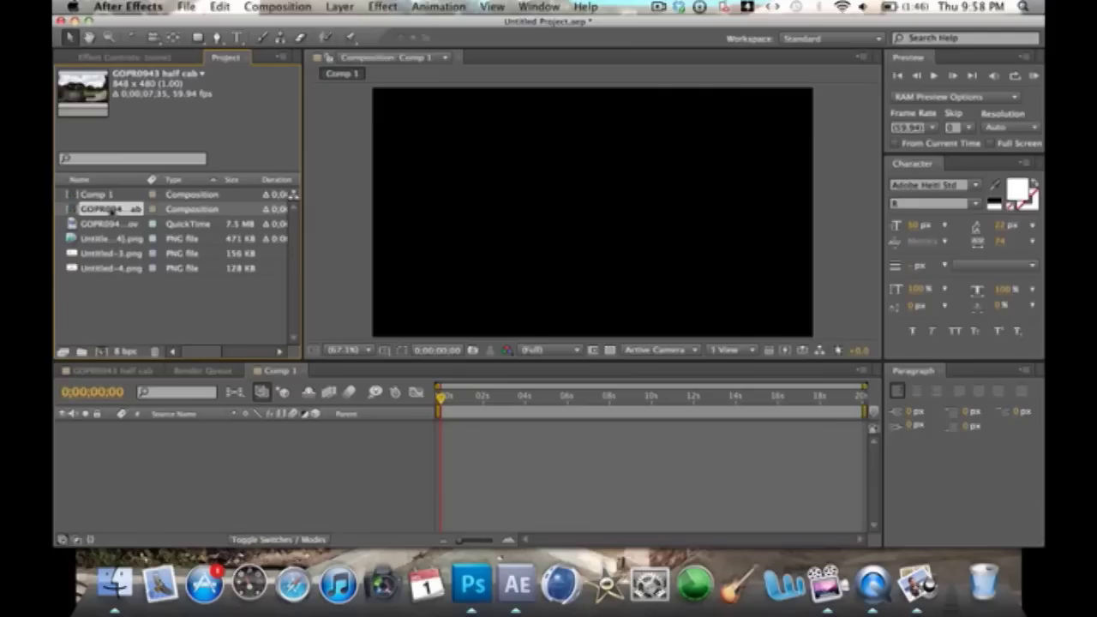
Step: Replace the half cab comp layer in Comp 1 with the GOPR0943 half cab.mov footage
{"action": "left_click_drag", "start_coordinate": [186, 442], "coordinate": [188, 435]}
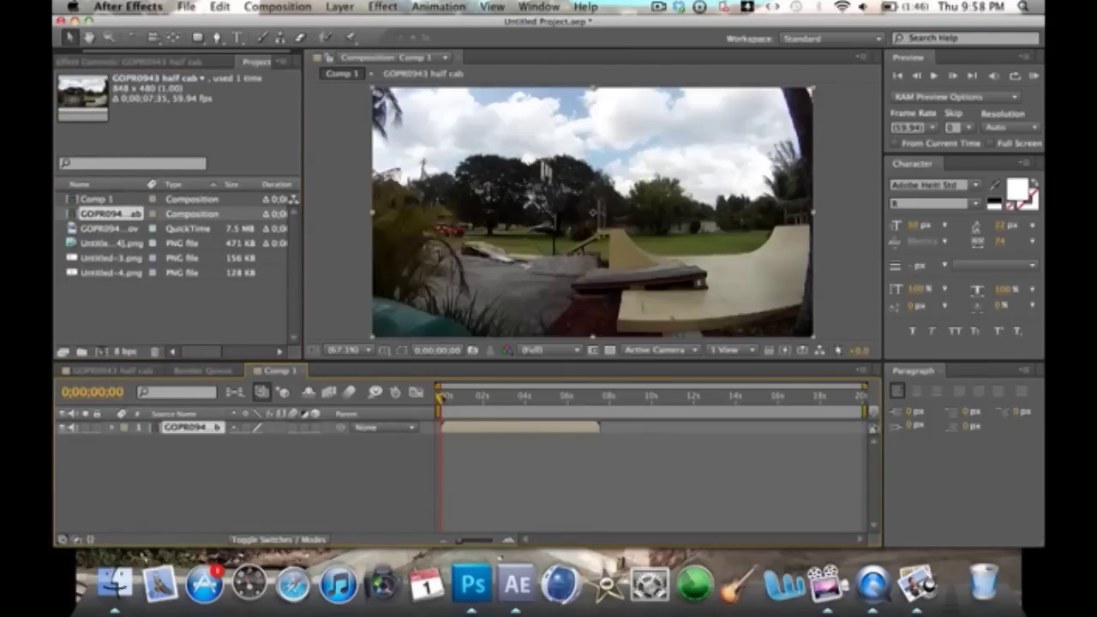
{"action": "left_click_drag", "start_coordinate": [488, 400], "coordinate": [463, 399]}
{"action": "key", "text": "Delete"}
{"action": "left_click", "coordinate": [96, 195]}
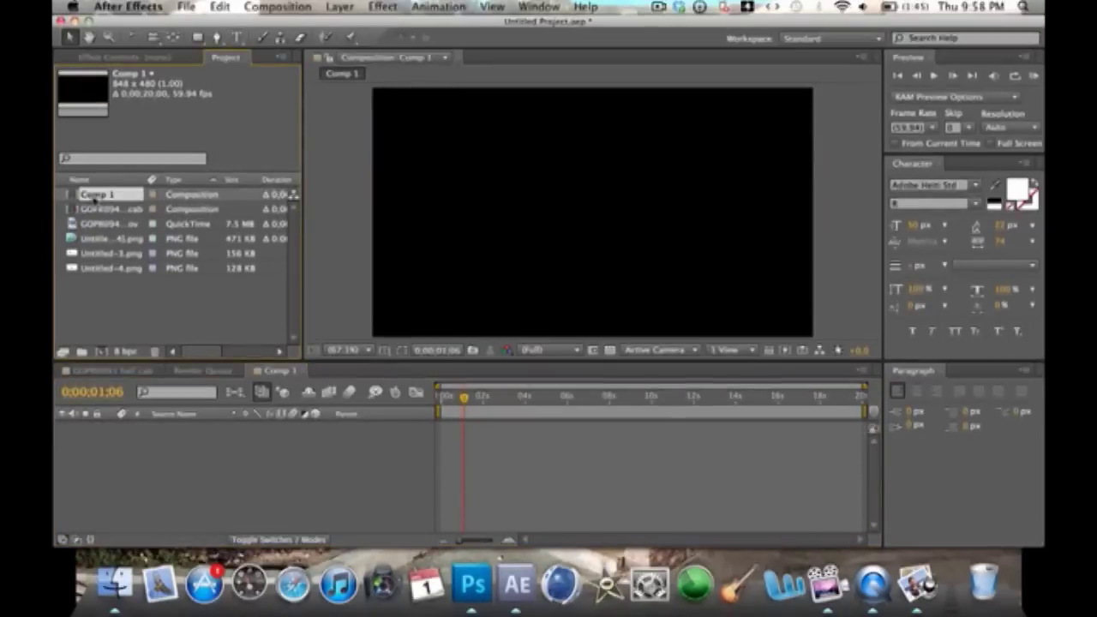
{"action": "left_click", "coordinate": [103, 224]}
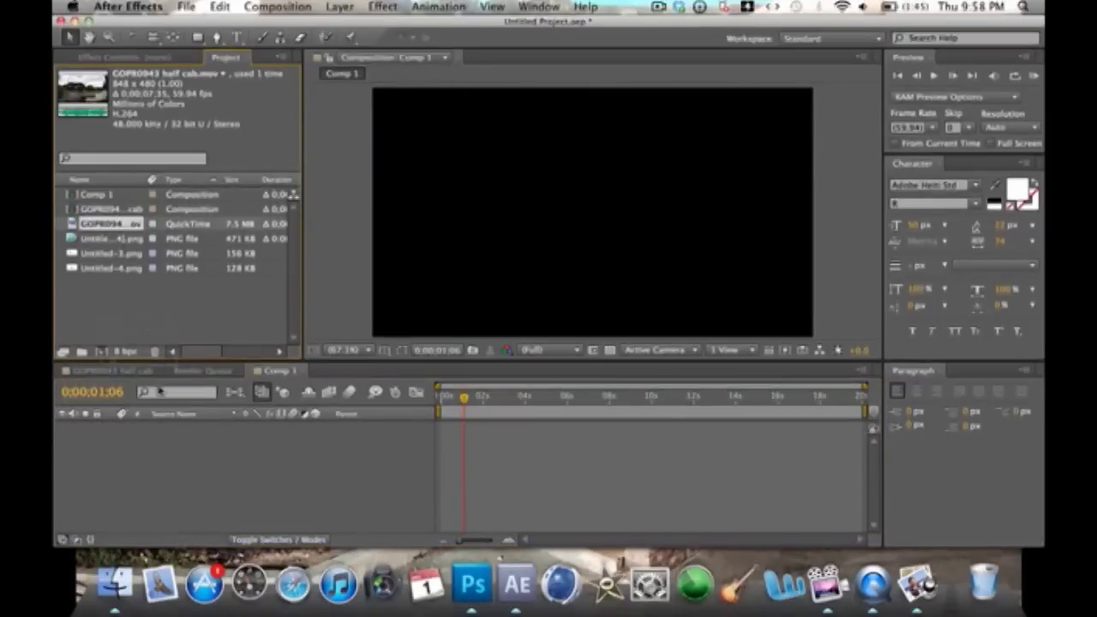
{"action": "left_click_drag", "start_coordinate": [103, 225], "coordinate": [193, 460]}
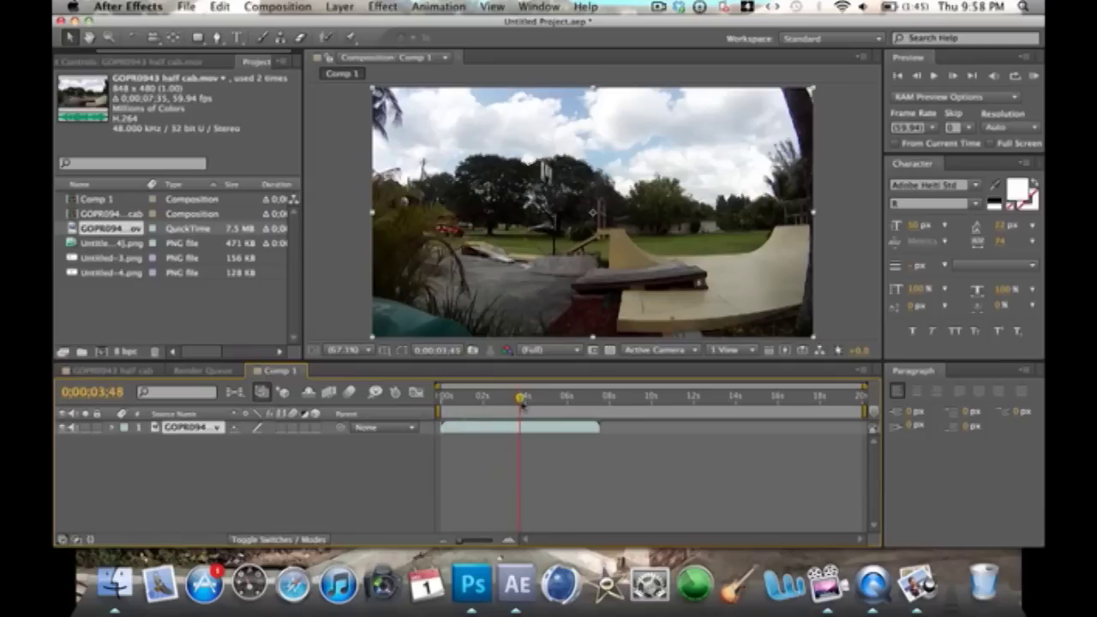
Step: At 0;00;02;15, layer the Untitled-3.png skater still over the footage, shifted right and up
{"action": "left_click_drag", "start_coordinate": [522, 403], "coordinate": [489, 412]}
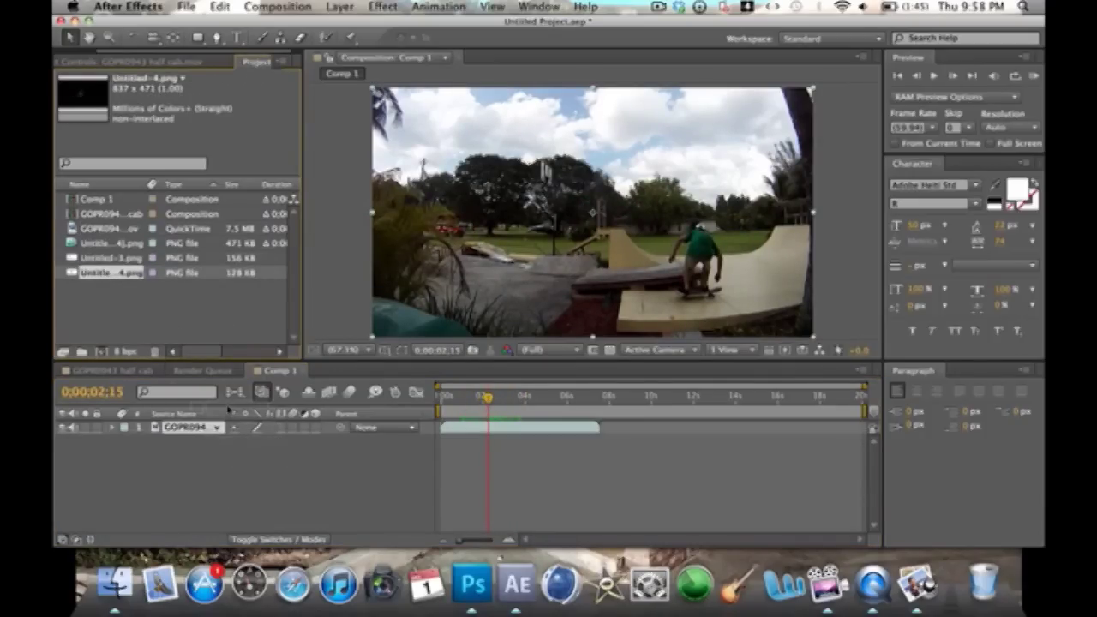
{"action": "left_click_drag", "start_coordinate": [228, 426], "coordinate": [227, 425]}
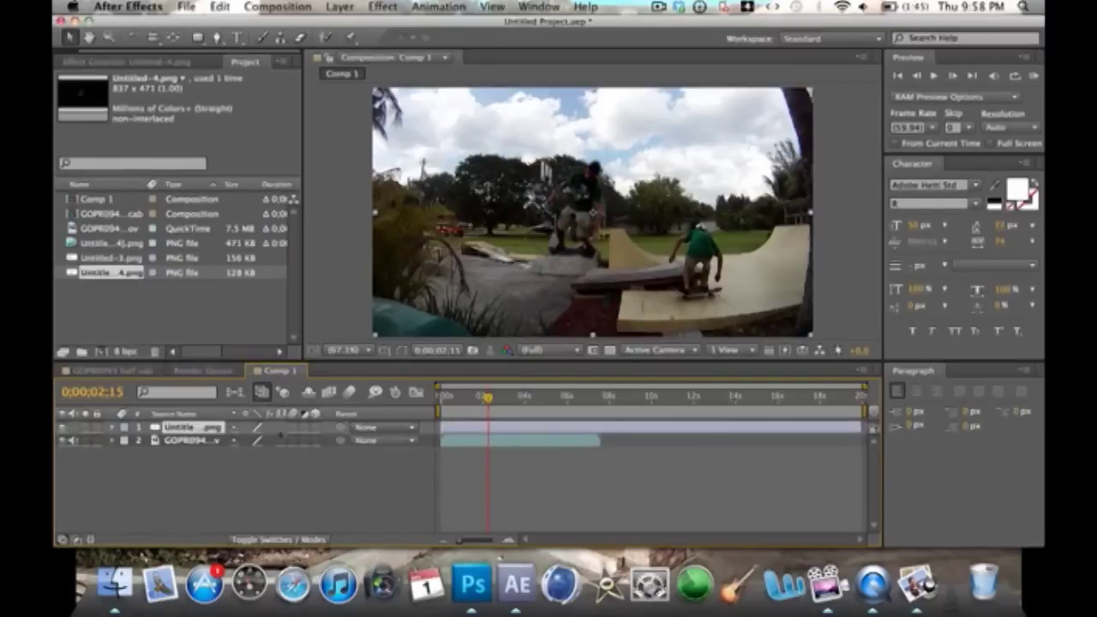
{"action": "key", "text": "Delete"}
{"action": "left_click", "coordinate": [98, 252]}
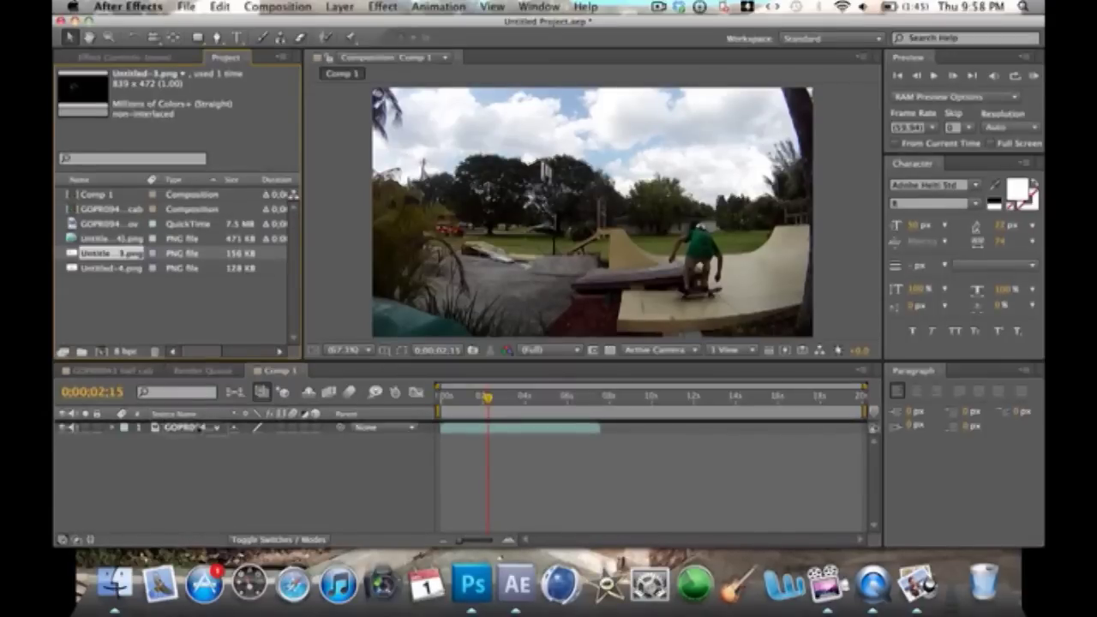
{"action": "left_click_drag", "start_coordinate": [199, 426], "coordinate": [198, 427]}
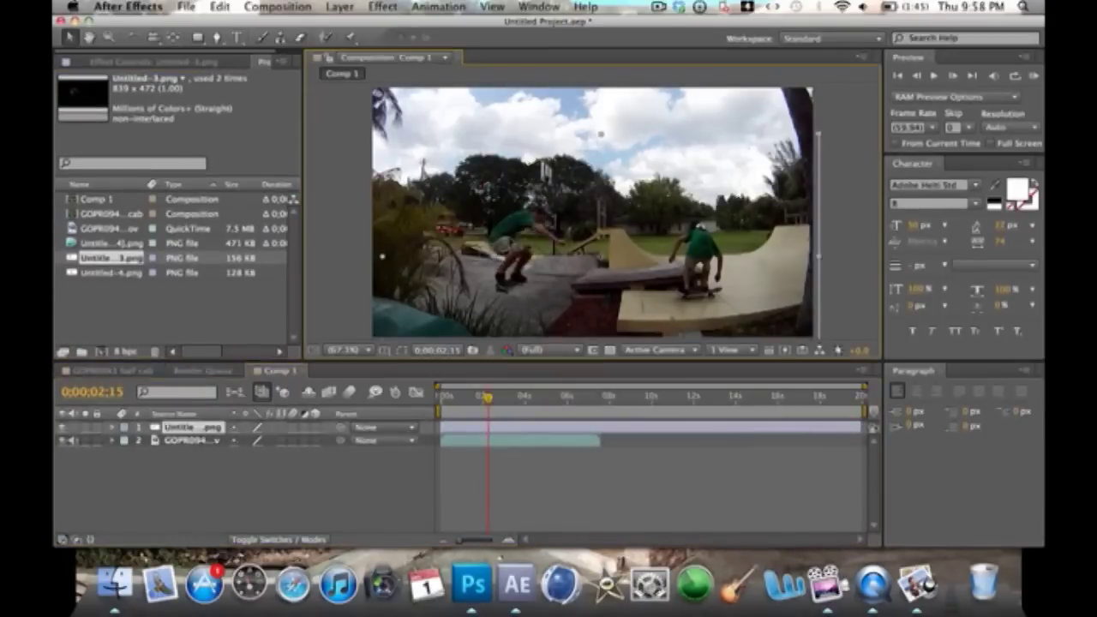
{"action": "left_click_drag", "start_coordinate": [515, 248], "coordinate": [570, 233]}
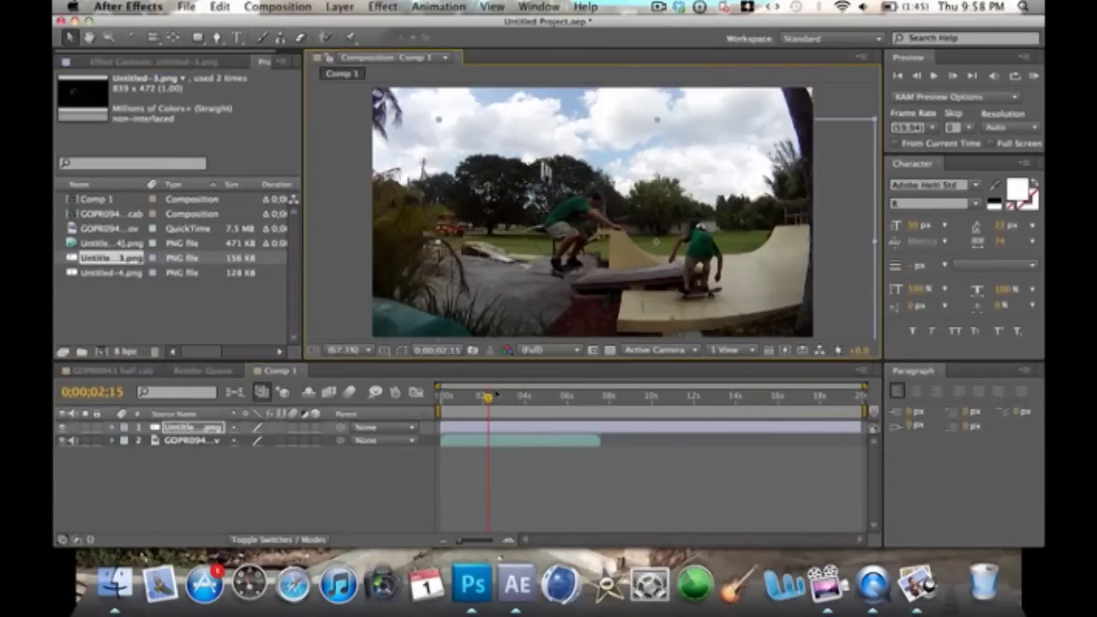
{"action": "left_click_drag", "start_coordinate": [487, 400], "coordinate": [493, 400]}
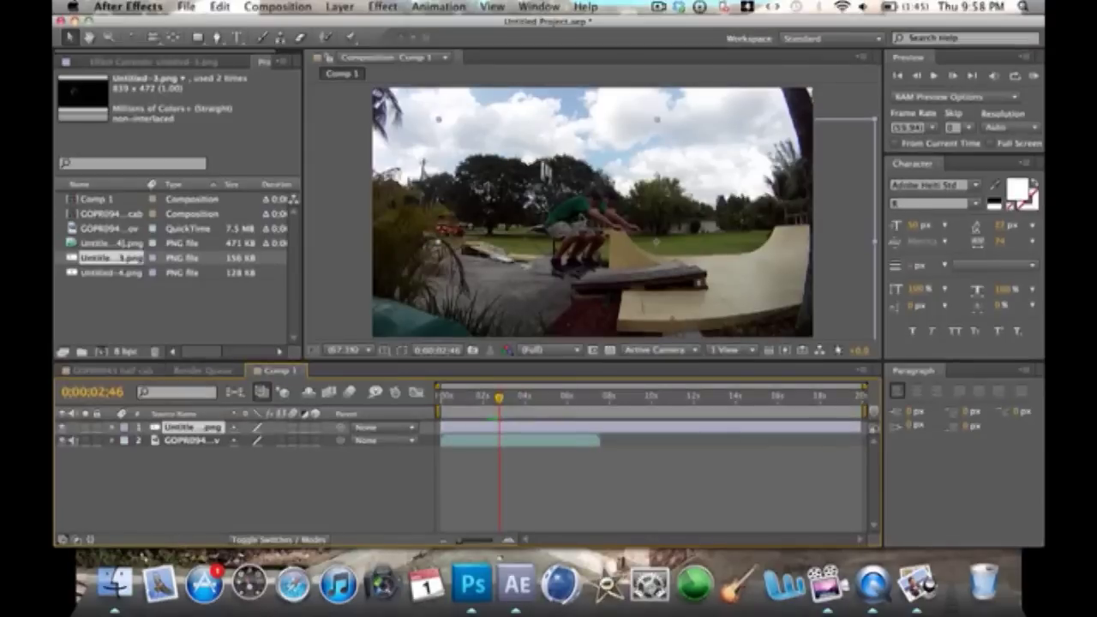
Step: Nudge the skater still right into alignment and begin renaming its layer
{"action": "key", "text": "shift+Right"}
{"action": "key", "text": "shift+Right"}
{"action": "key", "text": "shift+Right"}
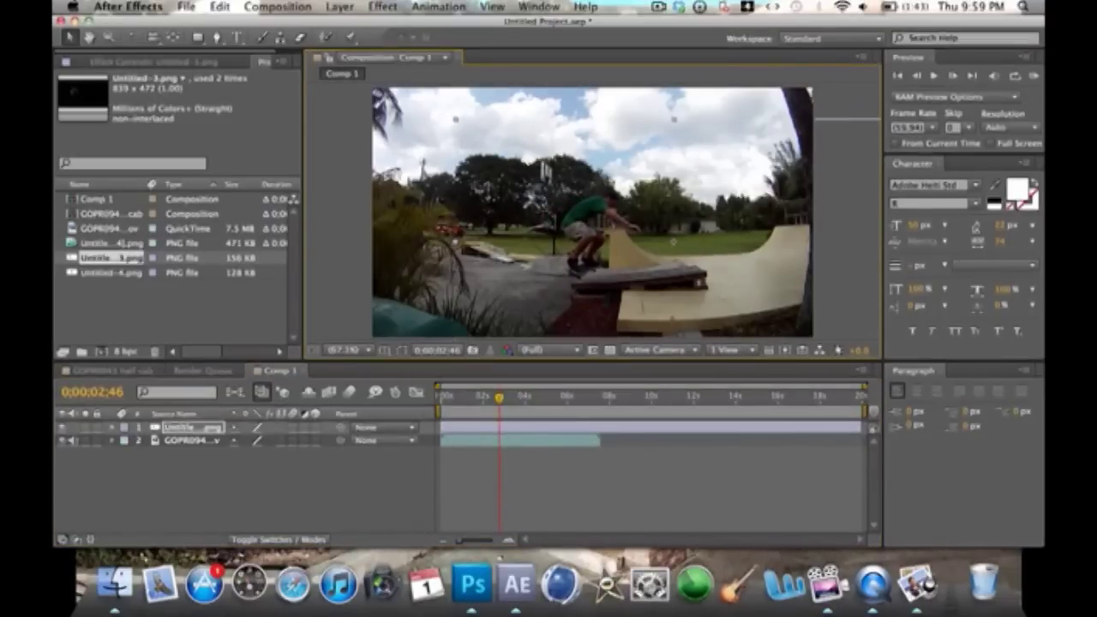
{"action": "key", "text": "Return"}
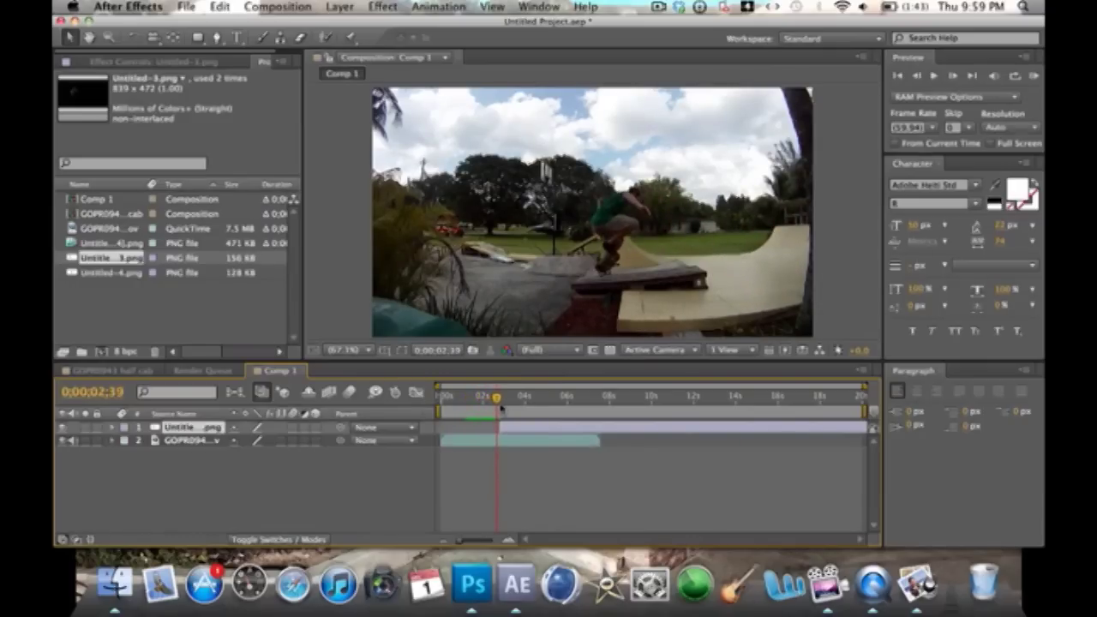
Step: Scrub the Comp 1 playhead through the freeze past 3 seconds to check the frozen cut-out skater
{"action": "mouse_move", "coordinate": [501, 410]}
{"action": "left_mouse_down"}
{"action": "mouse_move", "coordinate": [537, 408]}
{"action": "mouse_move", "coordinate": [469, 403]}
{"action": "left_mouse_up"}
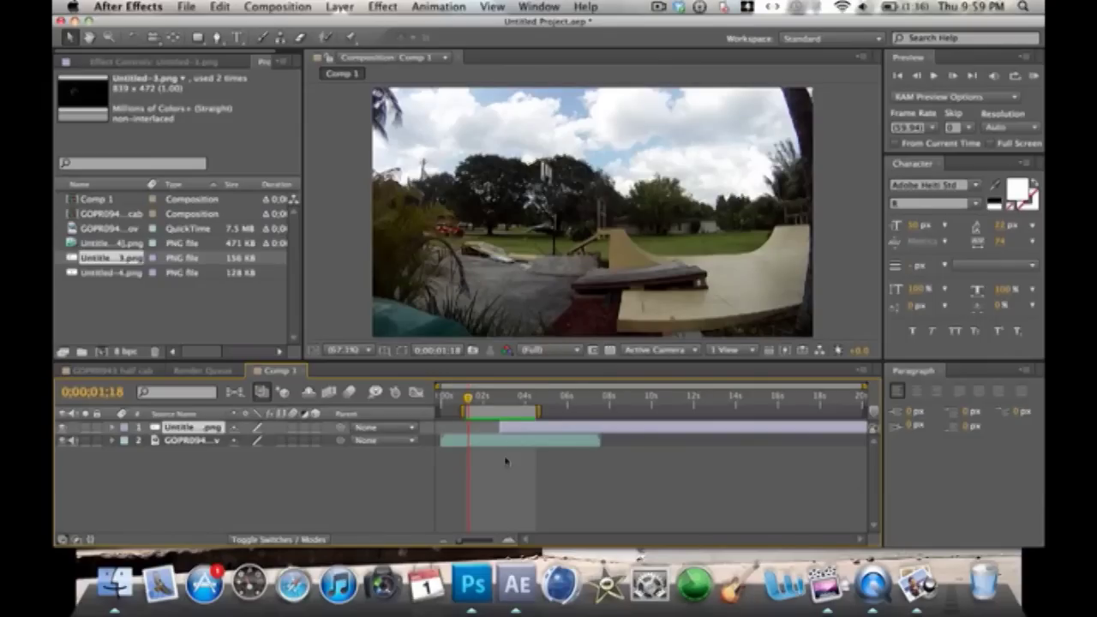
{"action": "left_click_drag", "start_coordinate": [472, 403], "coordinate": [535, 398]}
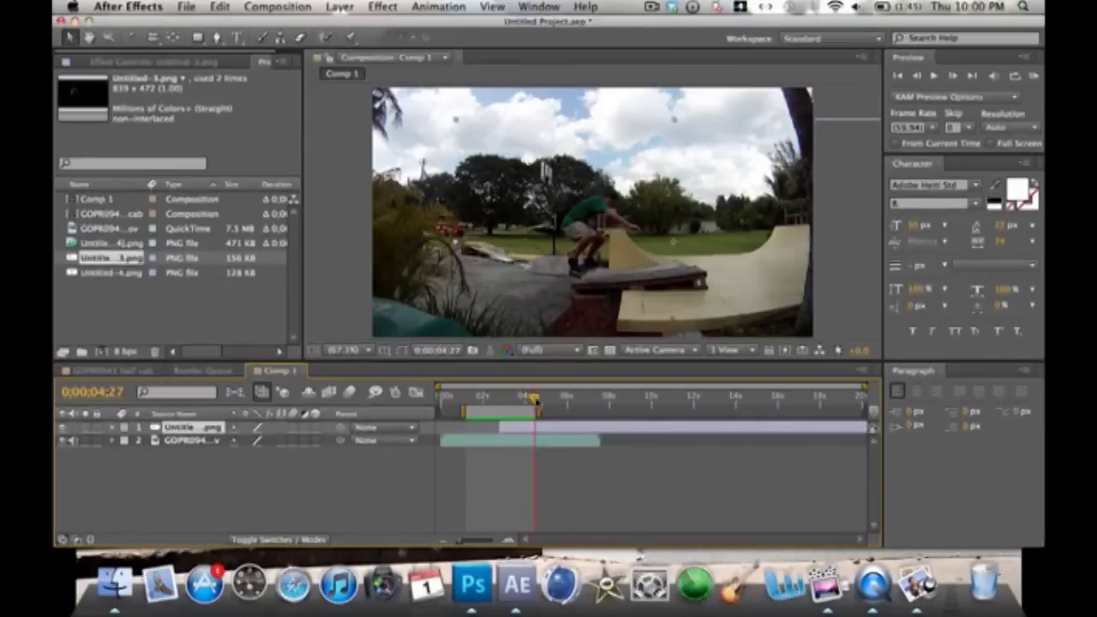